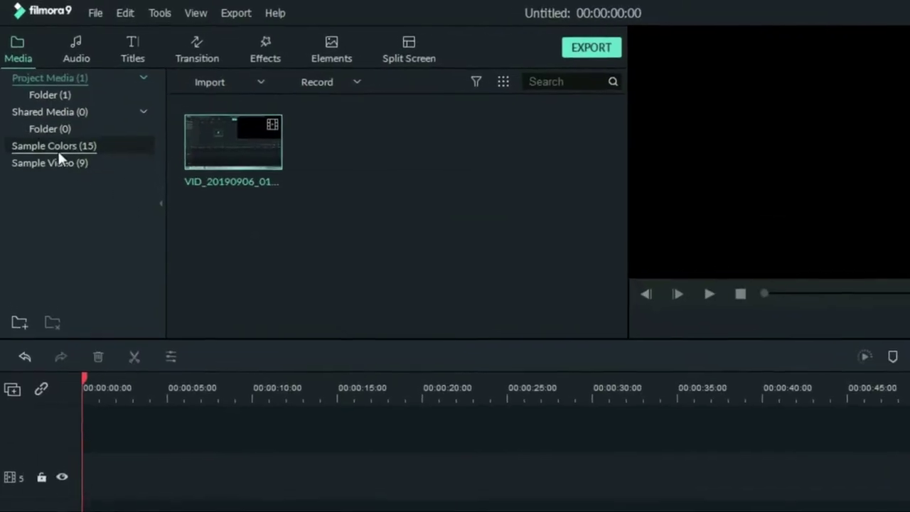
Place the Black sample color clip at the start of video track 5.
left_click(59, 188)
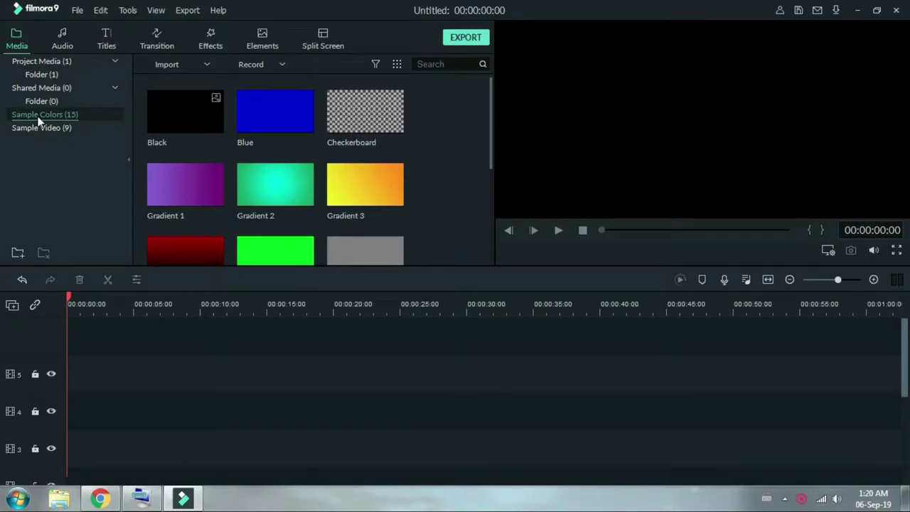
left_click(181, 108)
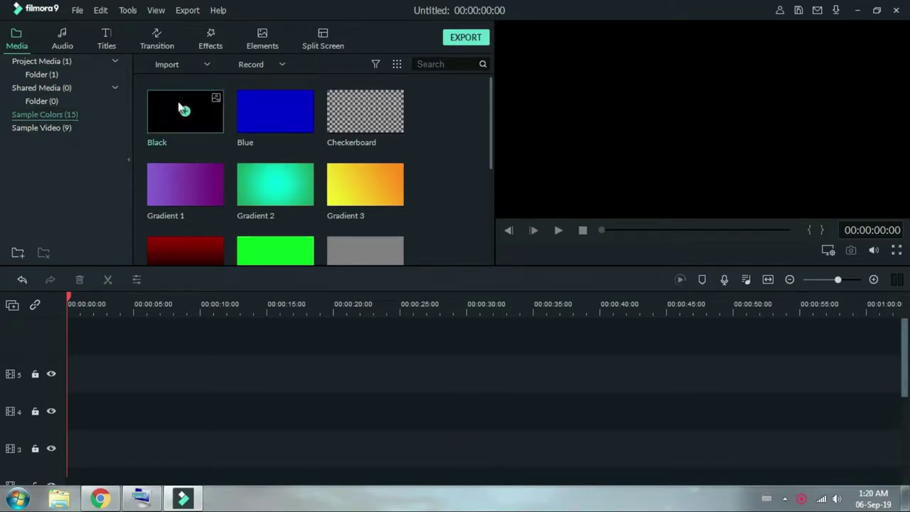
left_click_drag(200, 113, 77, 374)
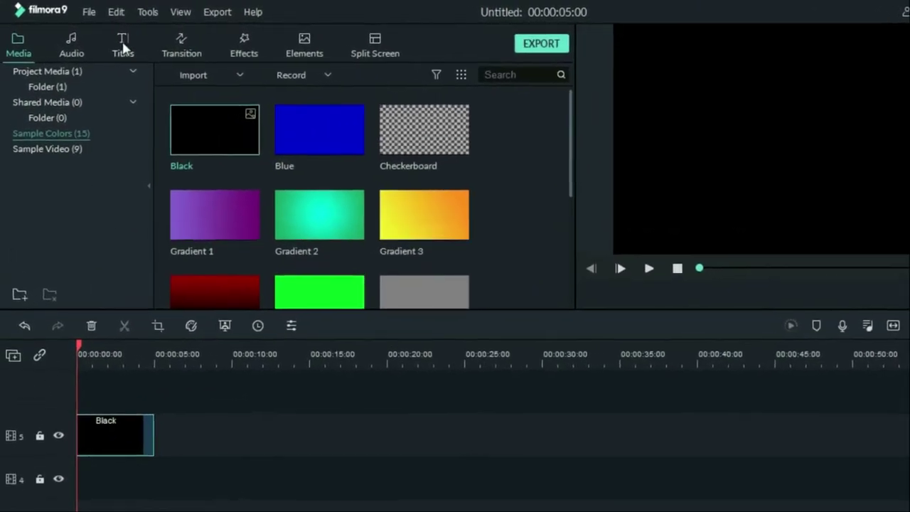
Place the Title 1 preset on the track above the Black clip, aligned to its start, and preview it.
left_click(123, 47)
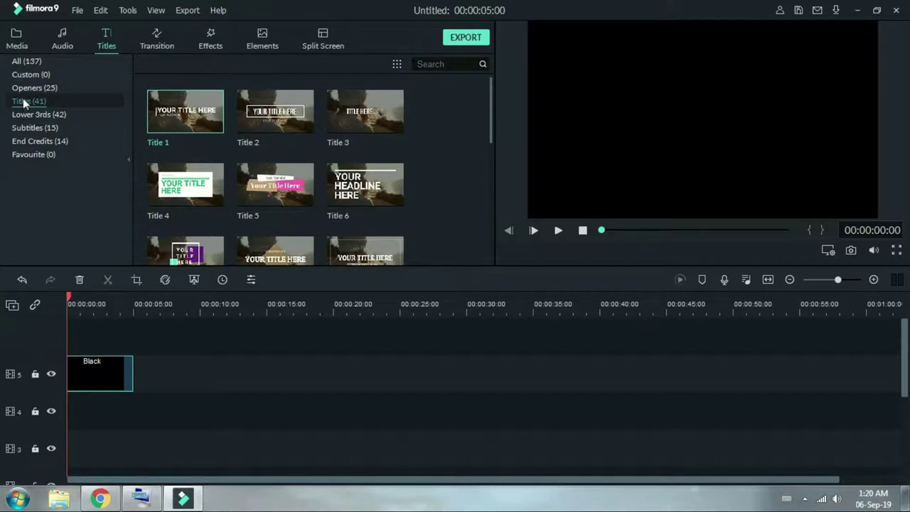
left_click(24, 88)
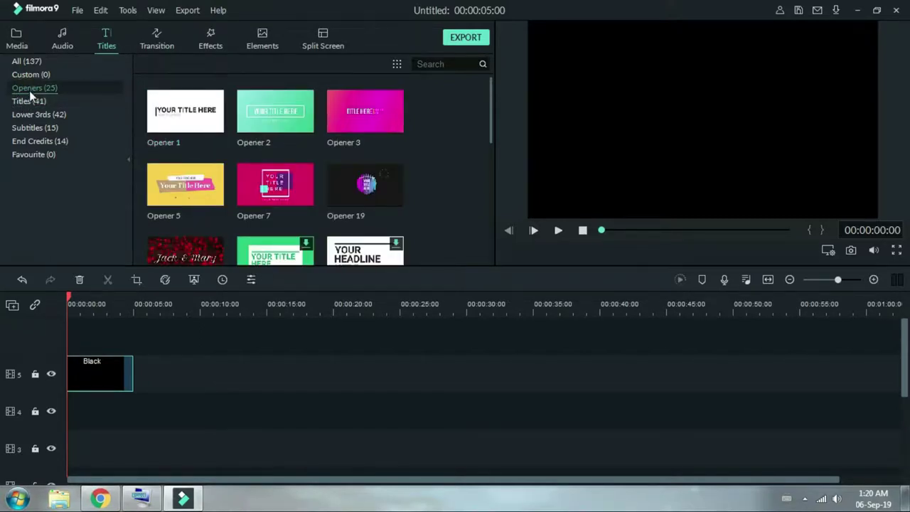
left_click(25, 102)
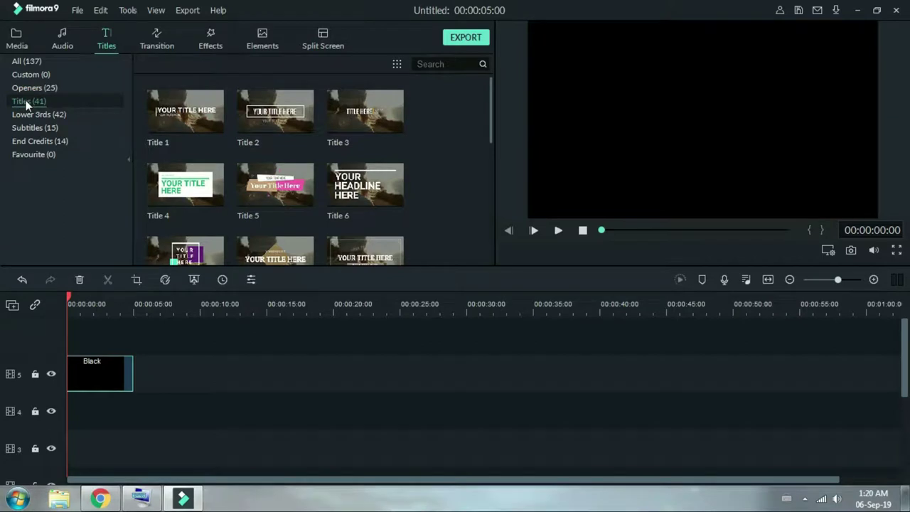
mouse_move(202, 124)
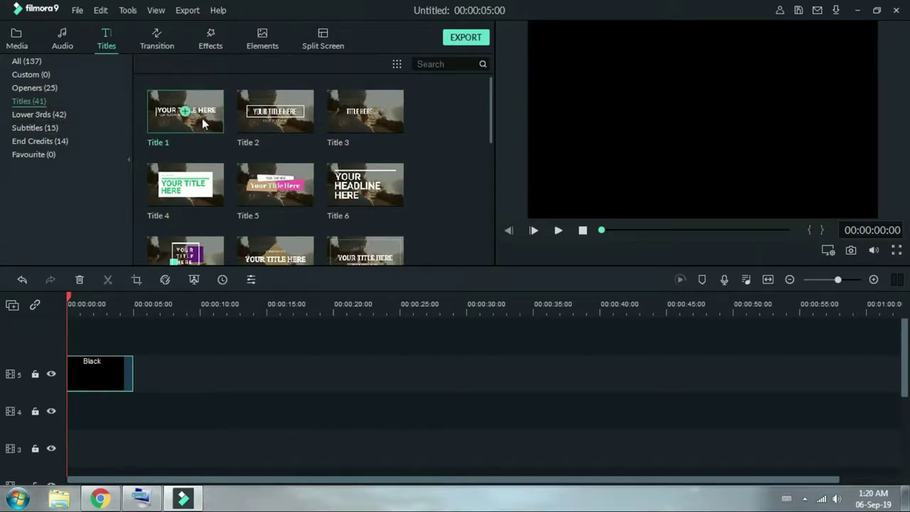
left_click_drag(202, 122, 76, 342)
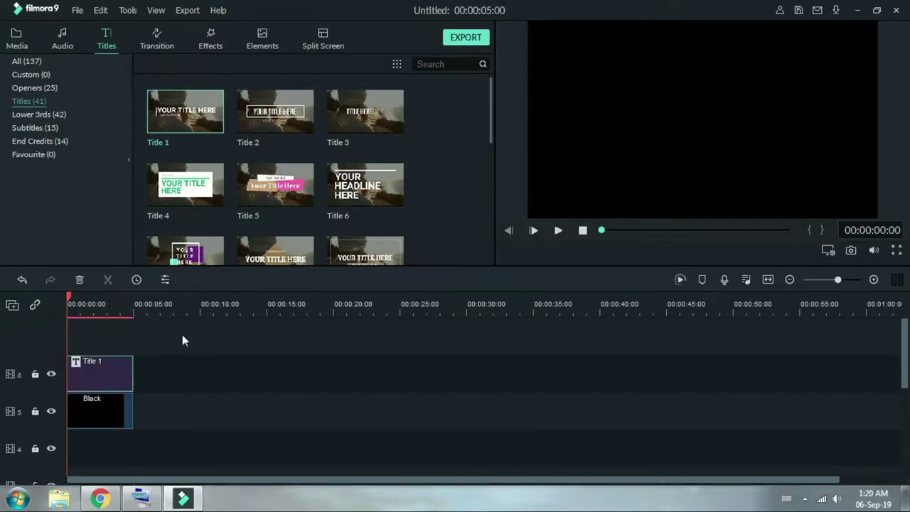
left_click(558, 231)
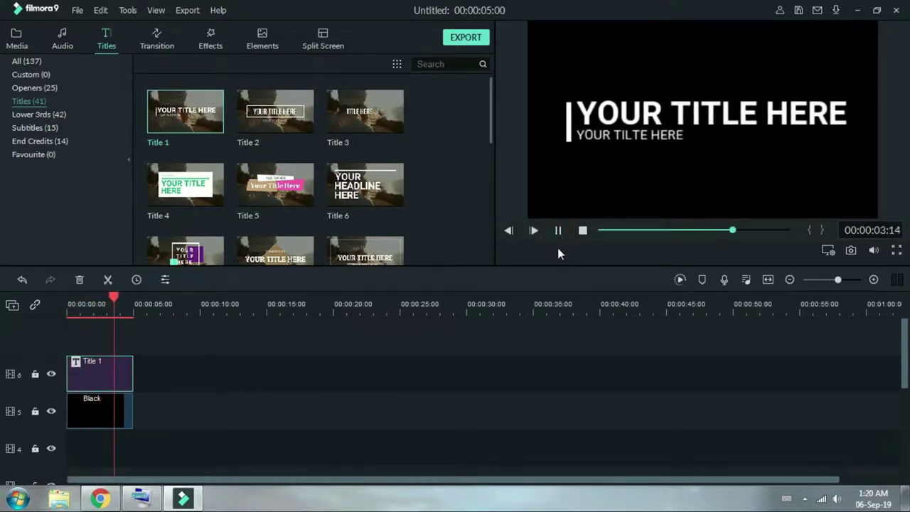
left_click(559, 232)
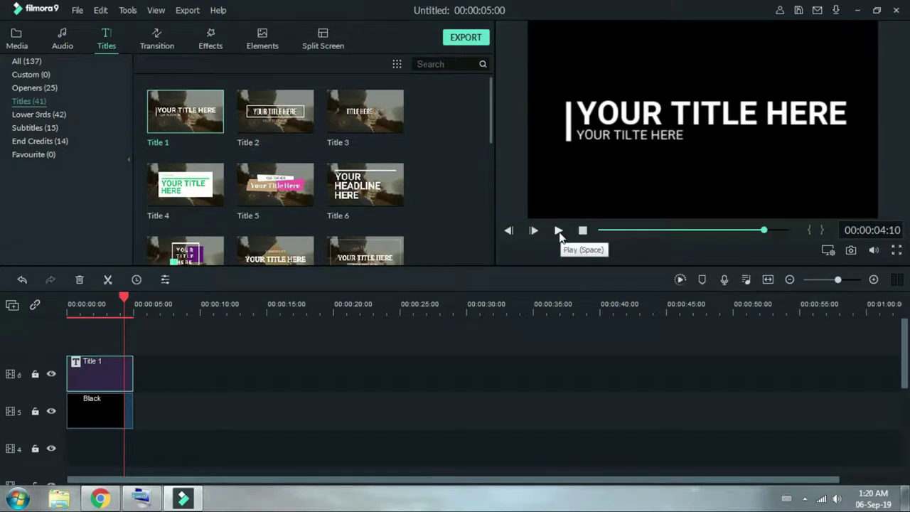
Delete the small subtitle line and the vertical bar from the title in the advanced text editor, preview it and apply the edit.
double_click(710, 117)
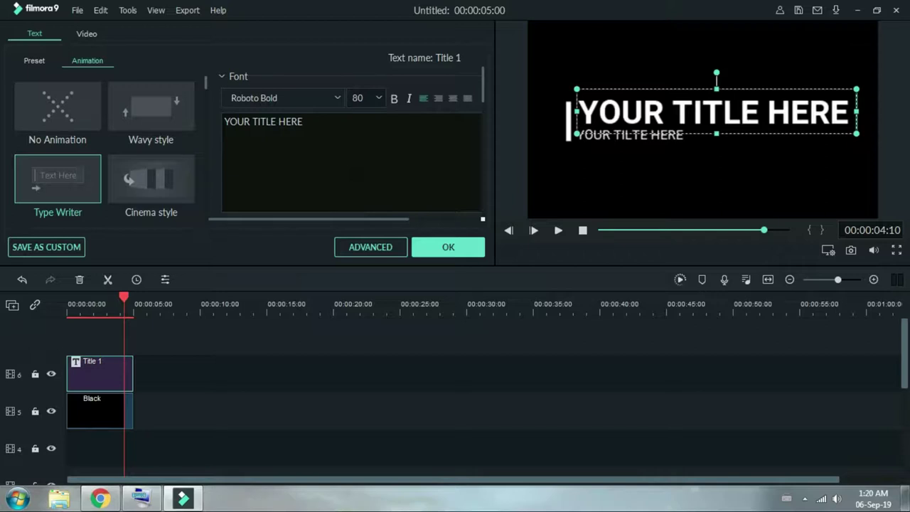
left_click(380, 246)
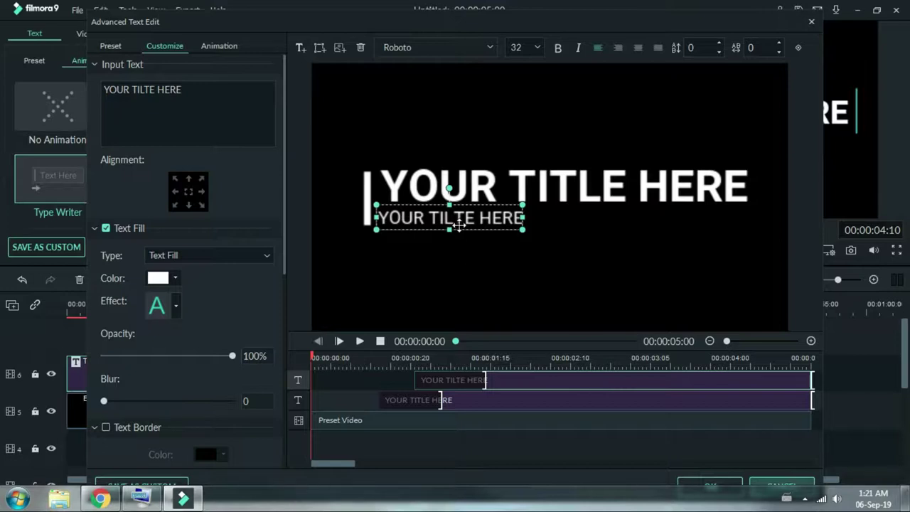
left_click(360, 47)
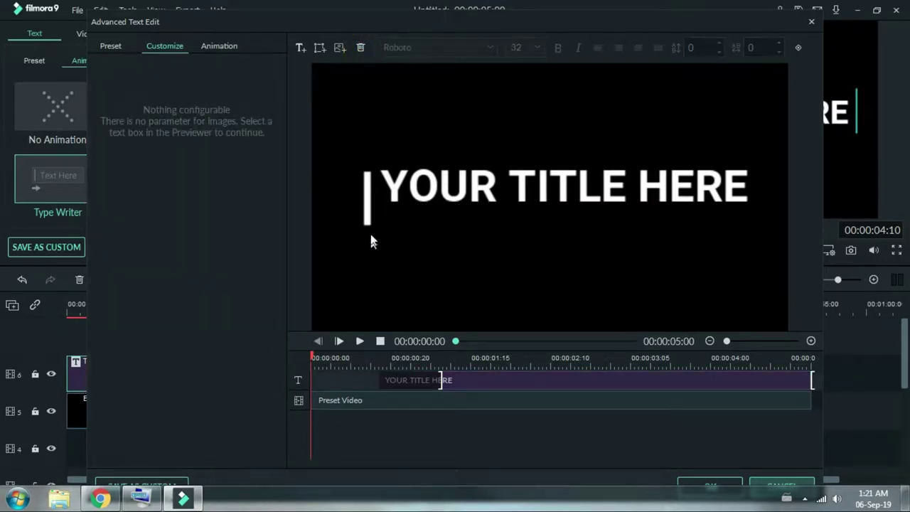
left_click(368, 201)
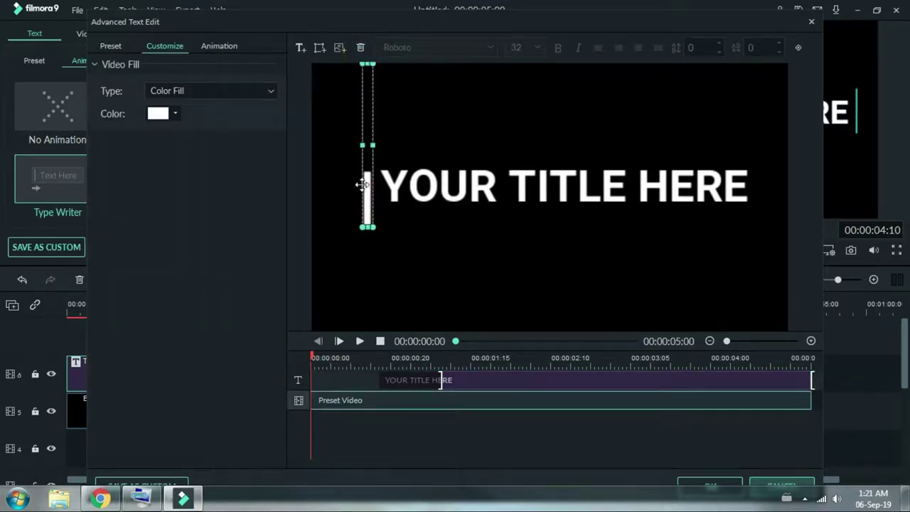
left_click(361, 48)
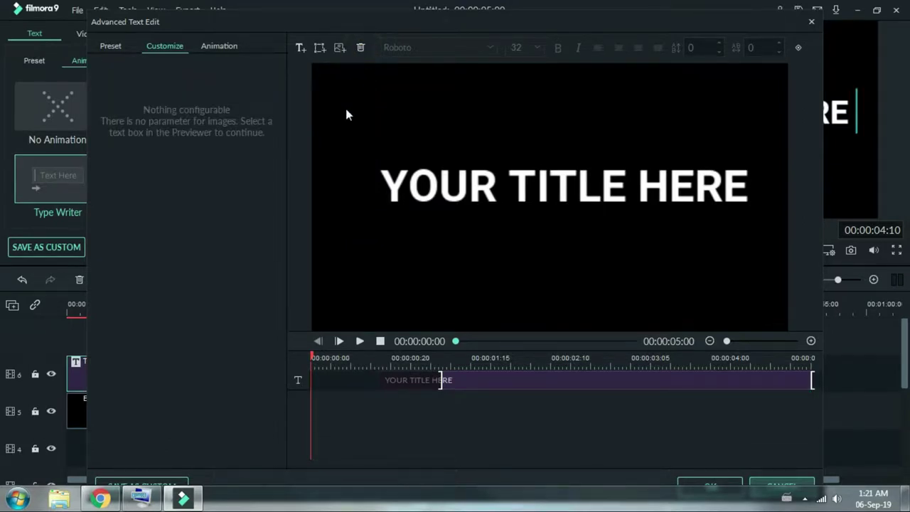
left_click(360, 342)
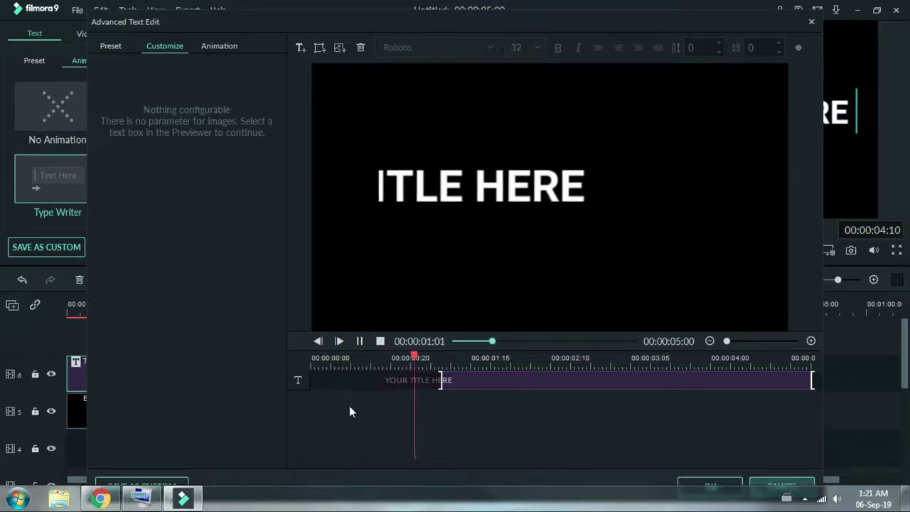
left_click(360, 342)
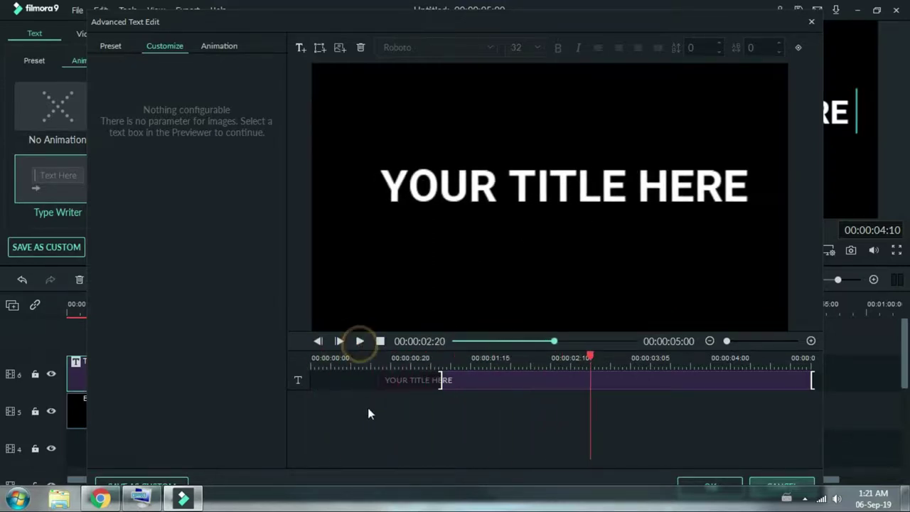
left_click(719, 485)
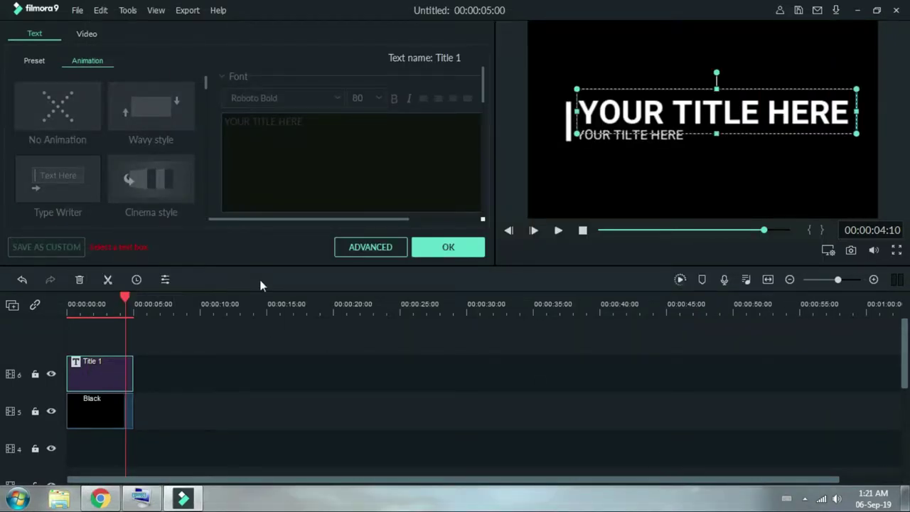
Replace the title's placeholder text with LOVE.
left_click(686, 112)
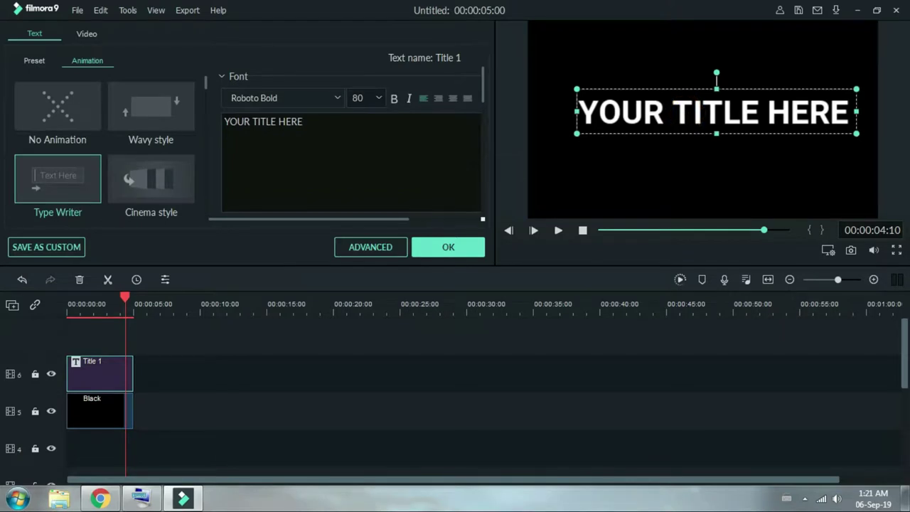
left_click(306, 121)
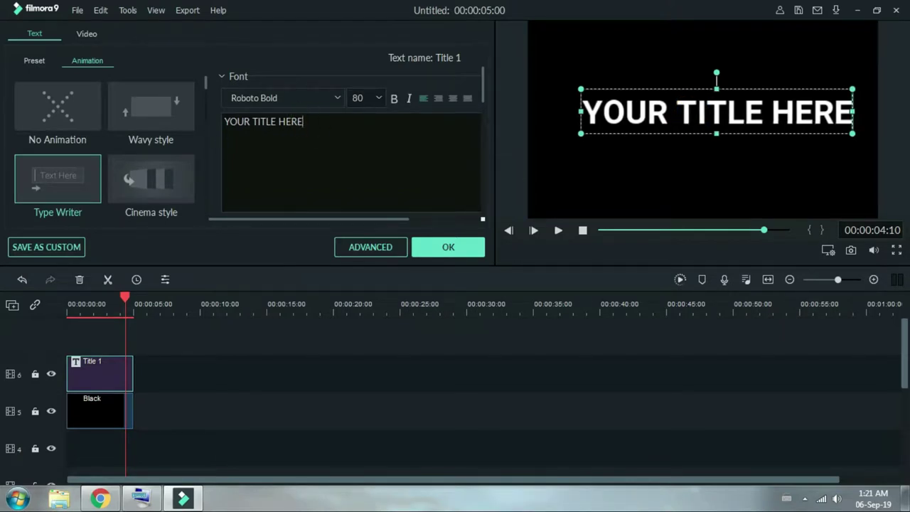
key("BackSpace")
key("BackSpace")
key("BackSpace")
key("BackSpace")
key("BackSpace")
key("BackSpace")
key("BackSpace")
key("BackSpace")
key("BackSpace")
key("BackSpace")
key("BackSpace")
key("BackSpace")
key("BackSpace")
key("BackSpace")
key("BackSpace")
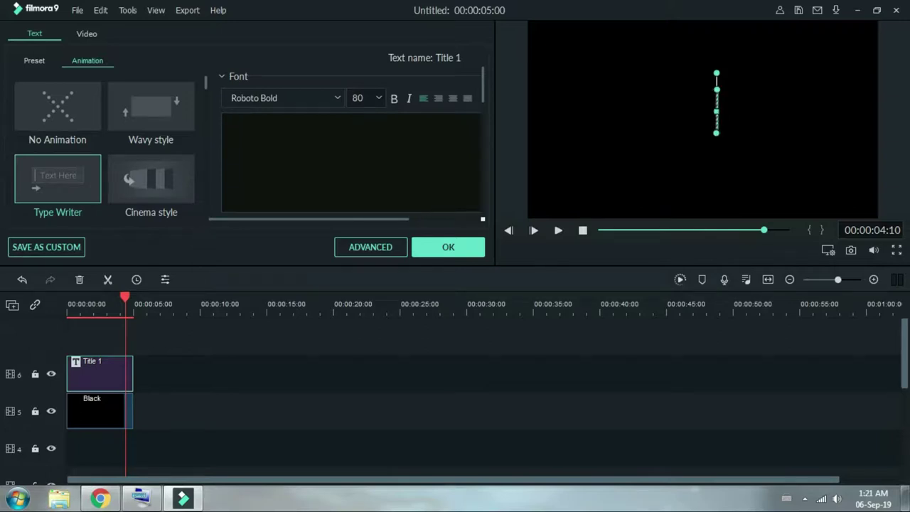
type("LO")
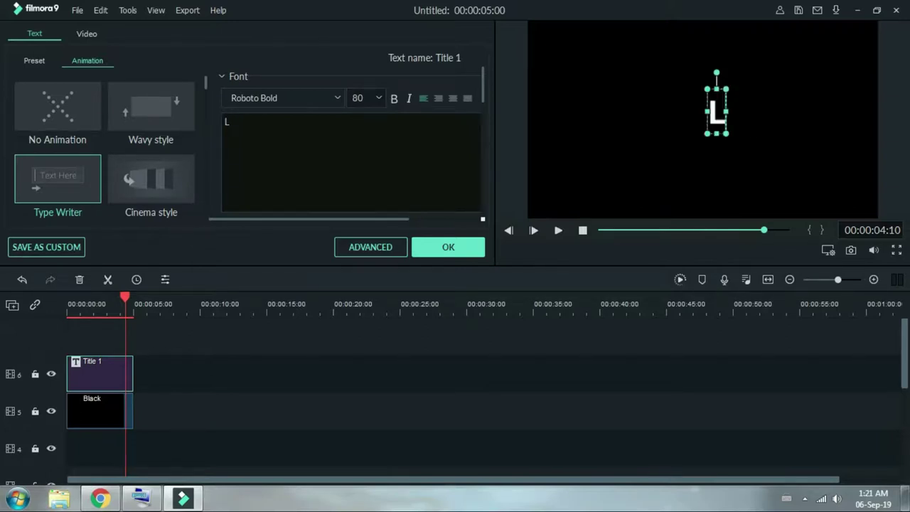
type("VE")
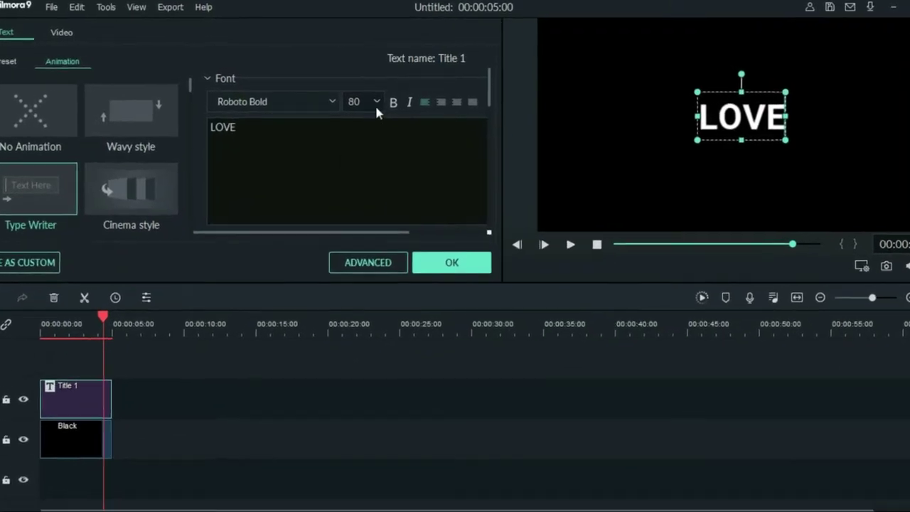
Set the font size of the LOVE title to 150.
left_click(375, 104)
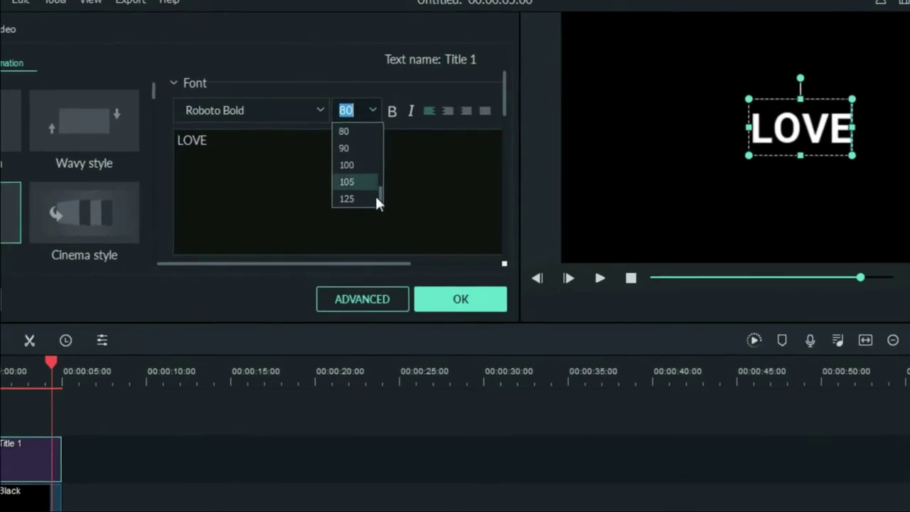
scroll(377, 214, "down", 1)
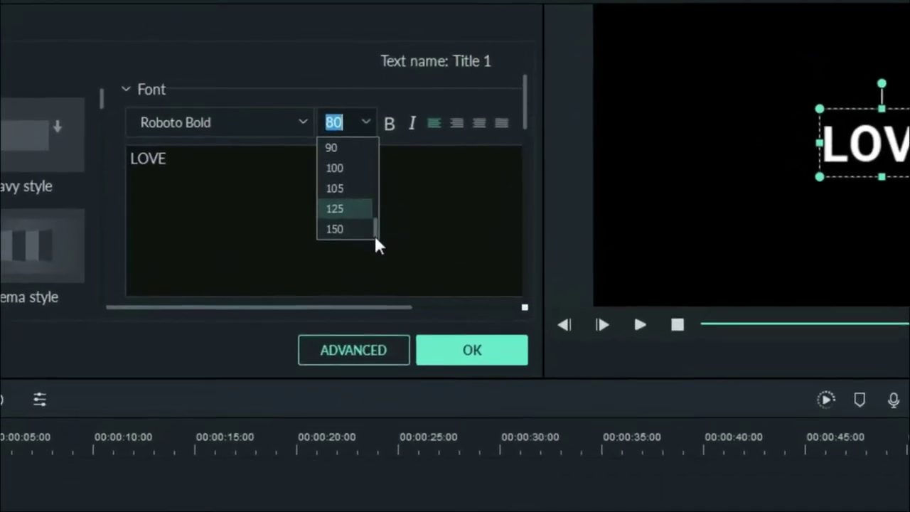
left_click(347, 239)
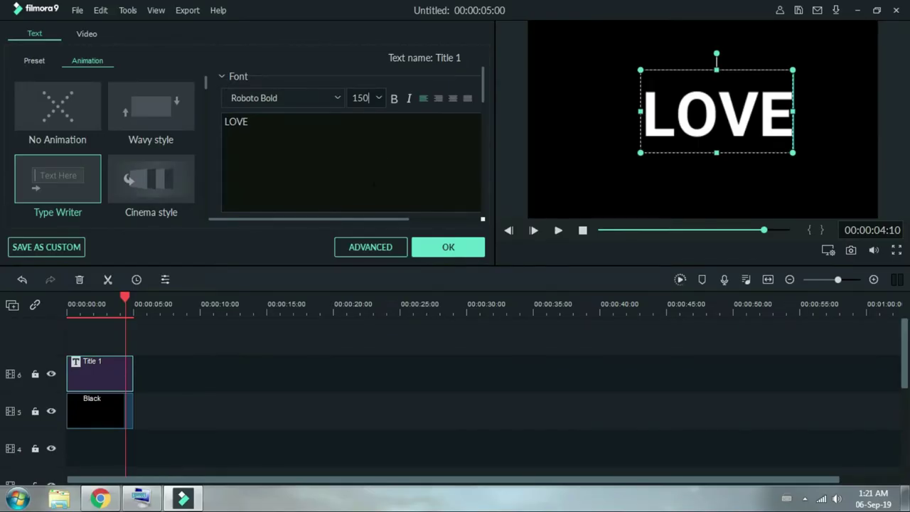
Try the Arial Rounded MT Bold font on the LOVE title.
left_click(338, 98)
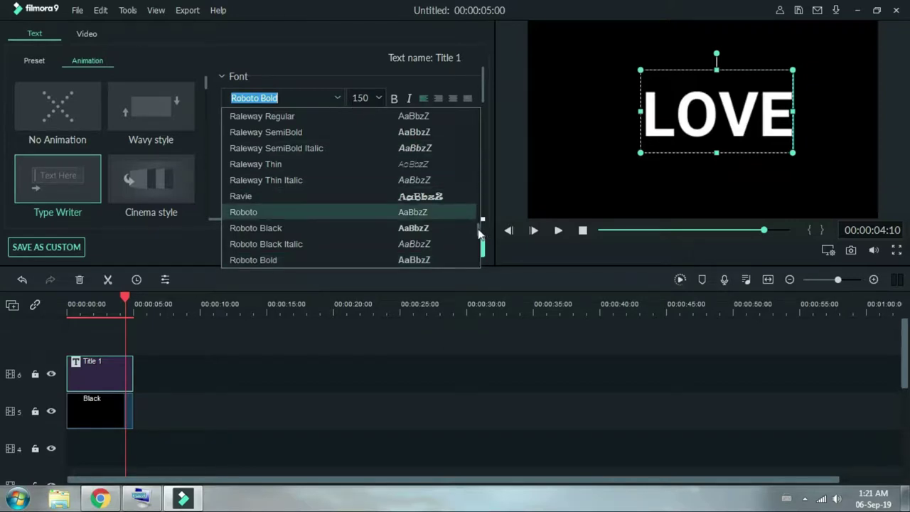
left_click_drag(479, 234, 477, 111)
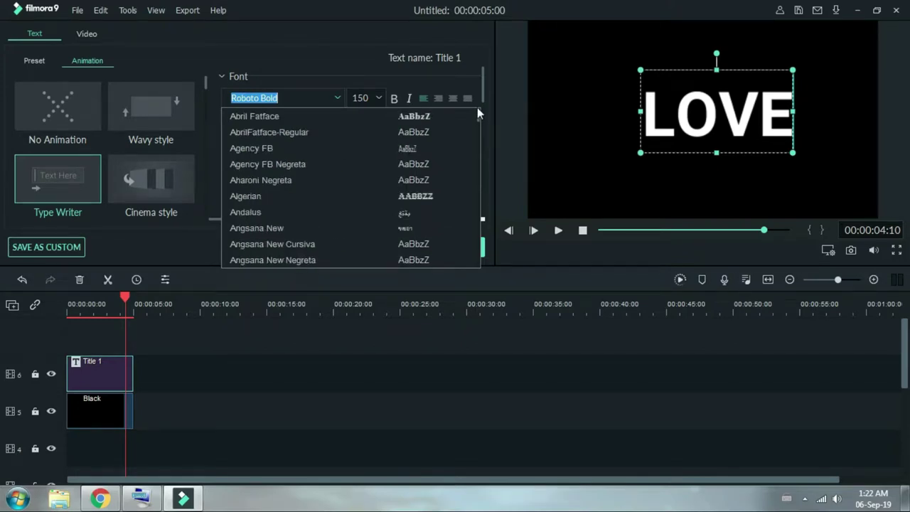
left_click_drag(477, 108, 478, 121)
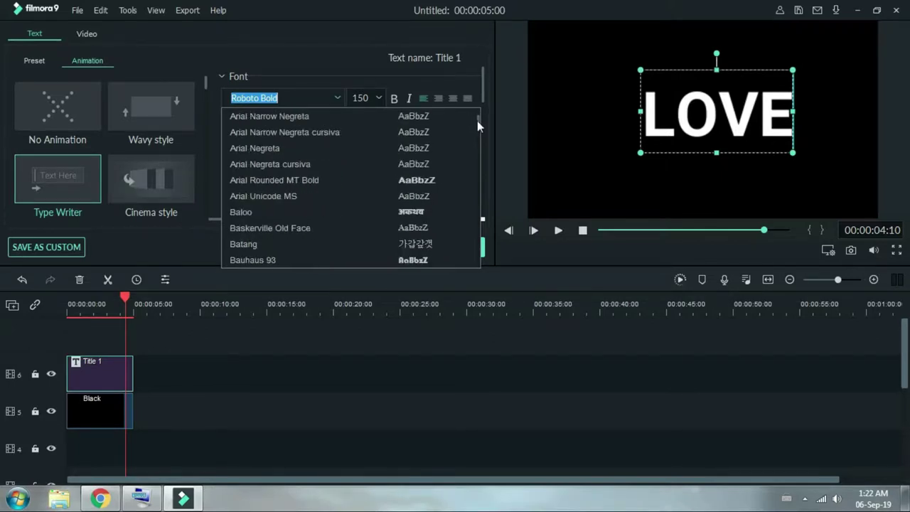
left_click(434, 179)
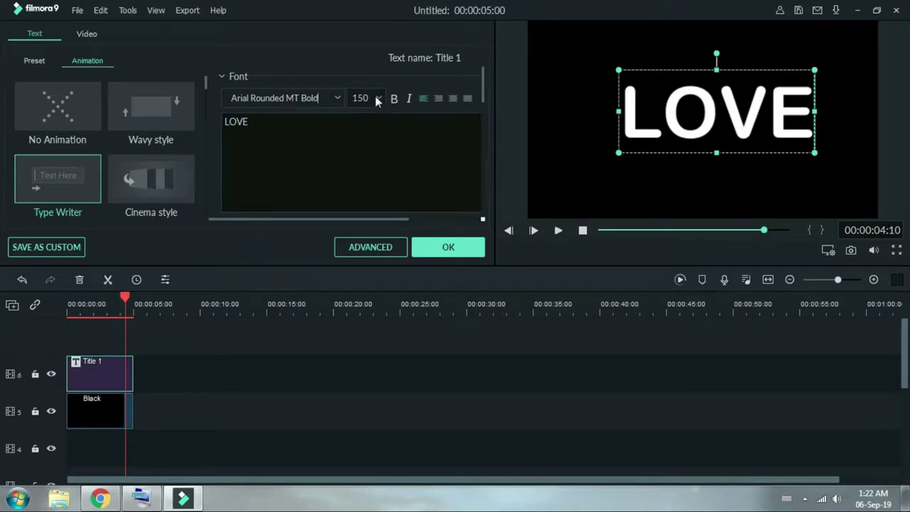
Set the LOVE title's font to Britannic Bold and play back the title.
left_click(338, 97)
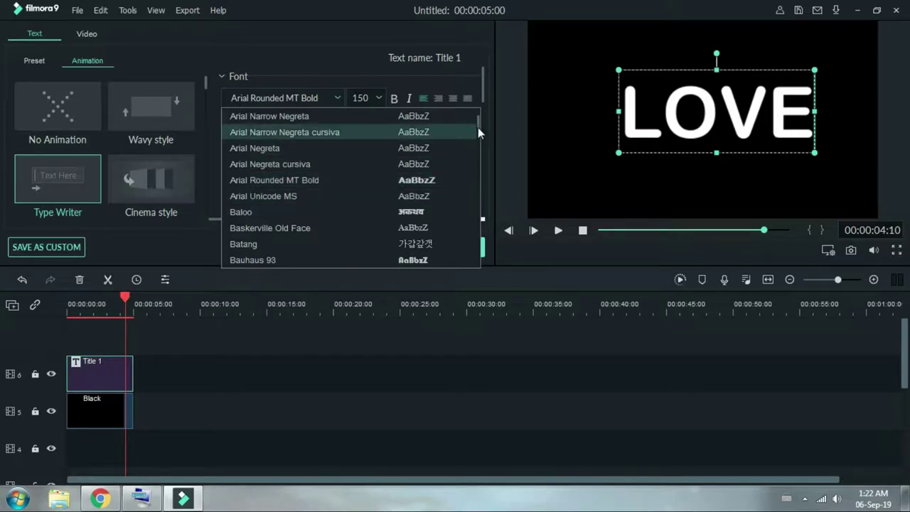
left_click_drag(478, 128, 479, 141)
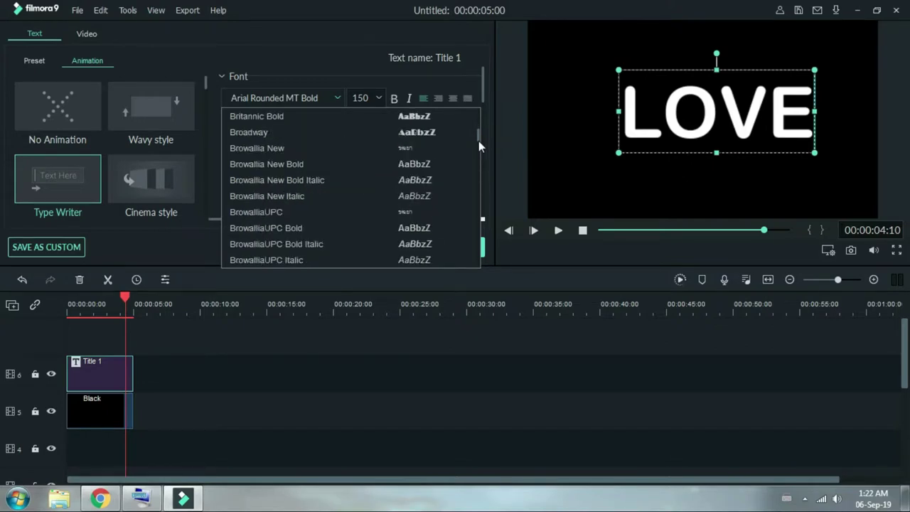
left_click(437, 115)
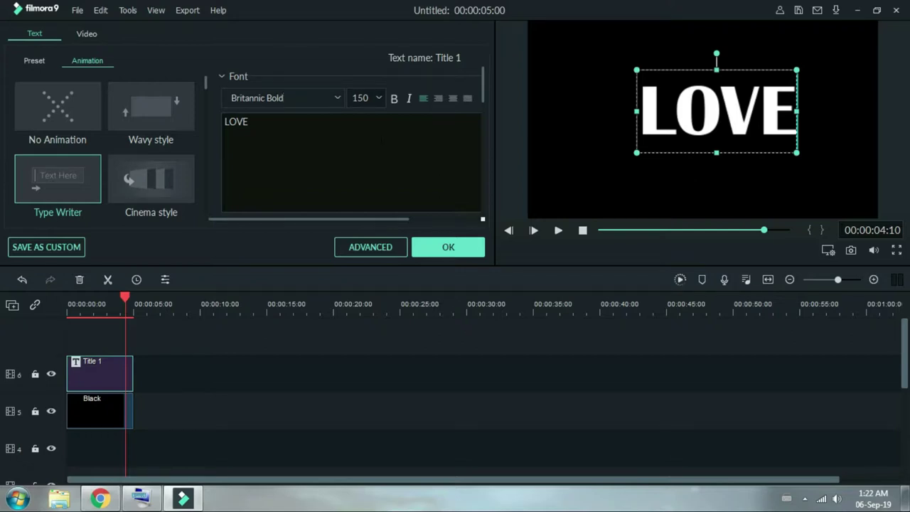
left_click(558, 230)
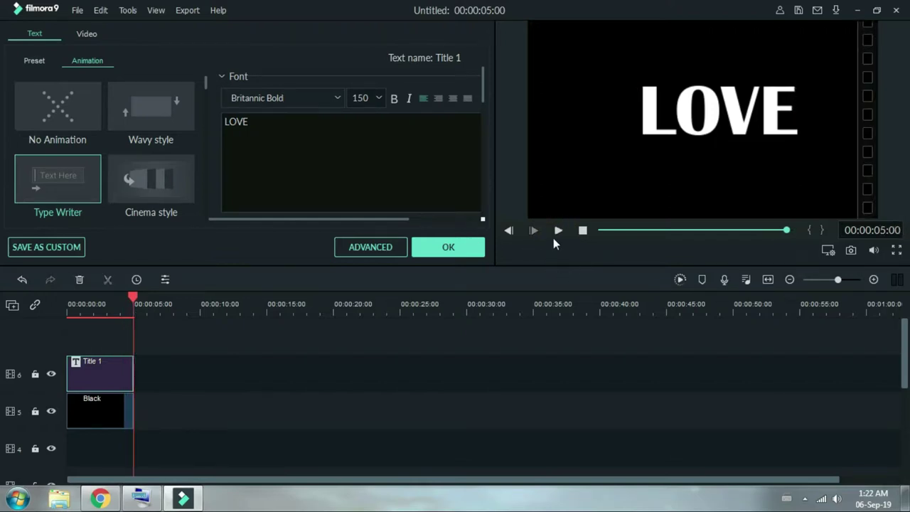
left_click(583, 230)
left_click(558, 230)
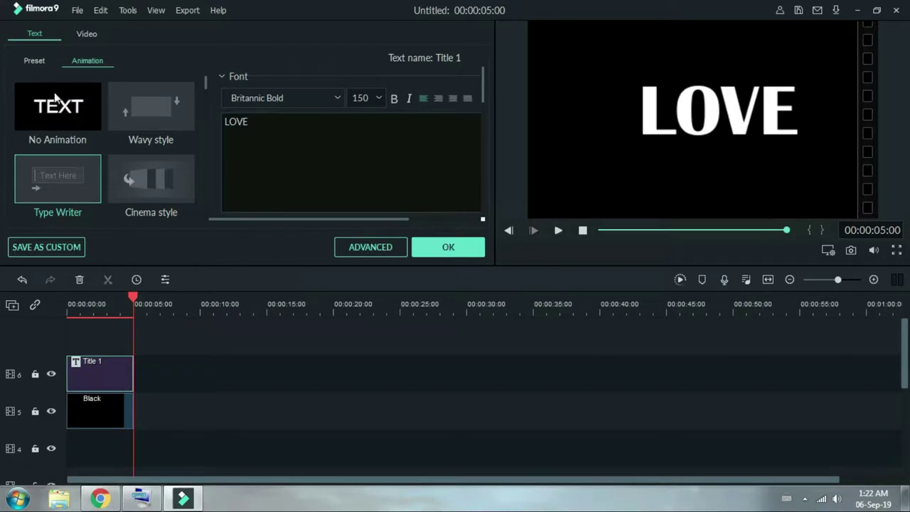
Apply the Type Writer animation to the LOVE title, then render and play the timeline preview.
double_click(60, 190)
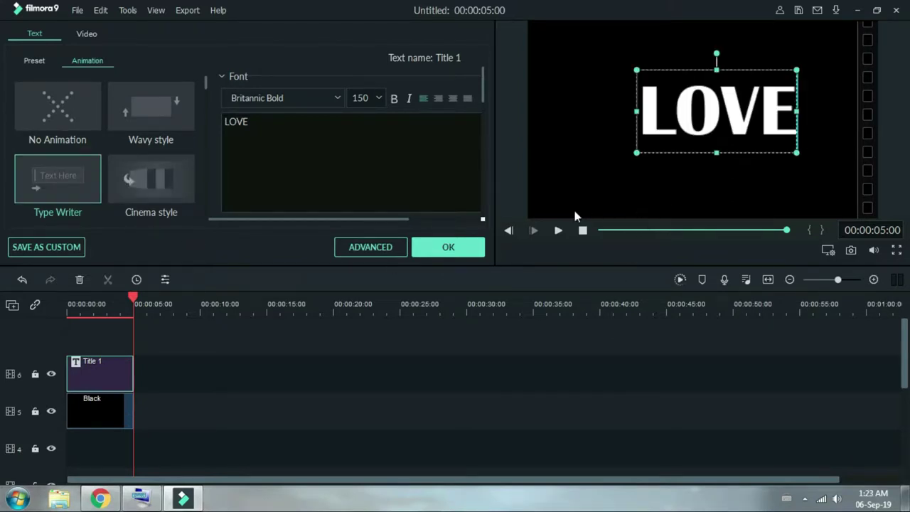
left_click(451, 252)
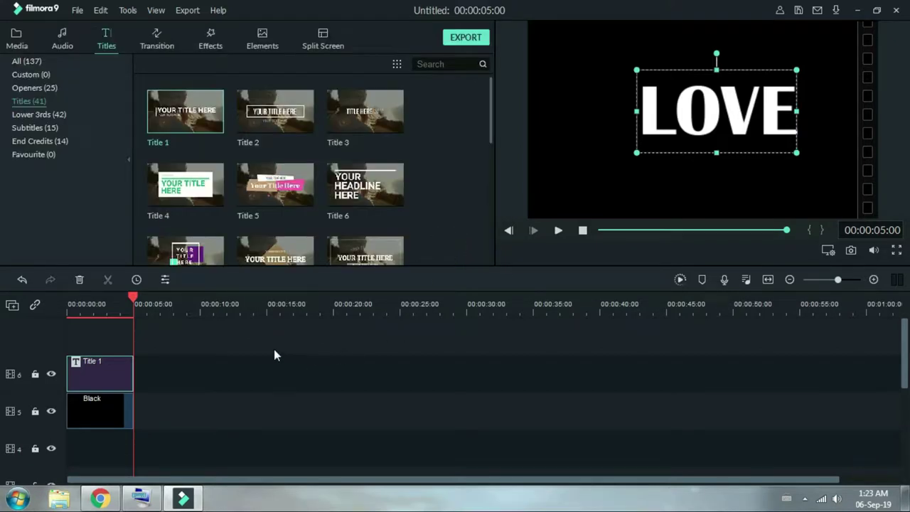
left_click(558, 231)
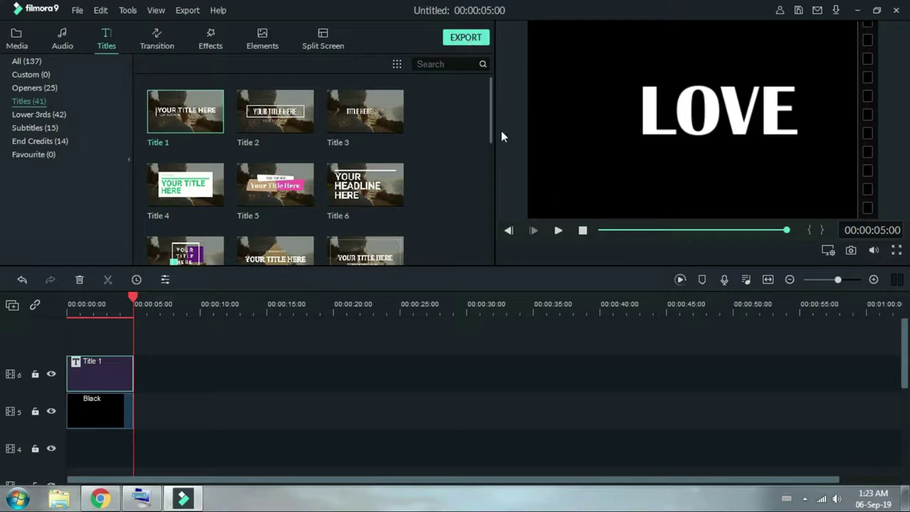
left_click(680, 281)
left_click(558, 231)
Configure the MP4 export settings with a 1440x1080 resolution and a video bit rate of 30000 kbps.
left_click(470, 40)
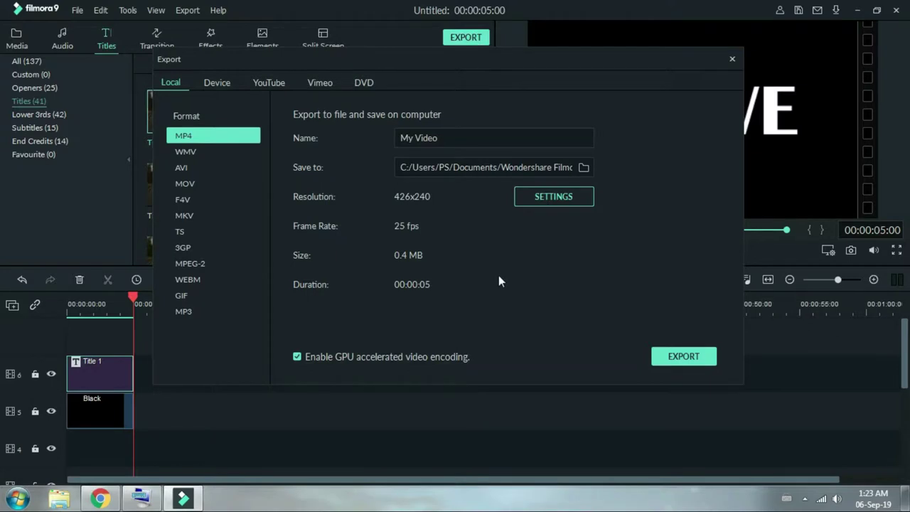
left_click(557, 202)
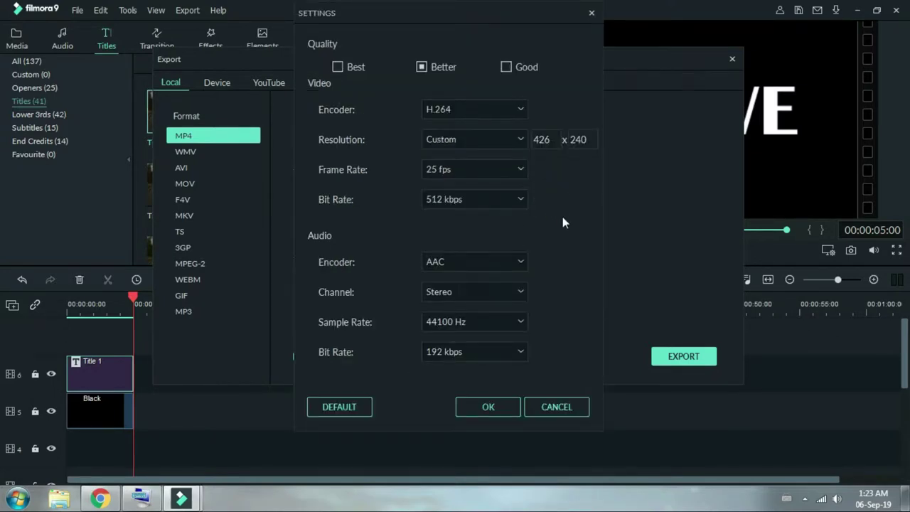
left_click(519, 140)
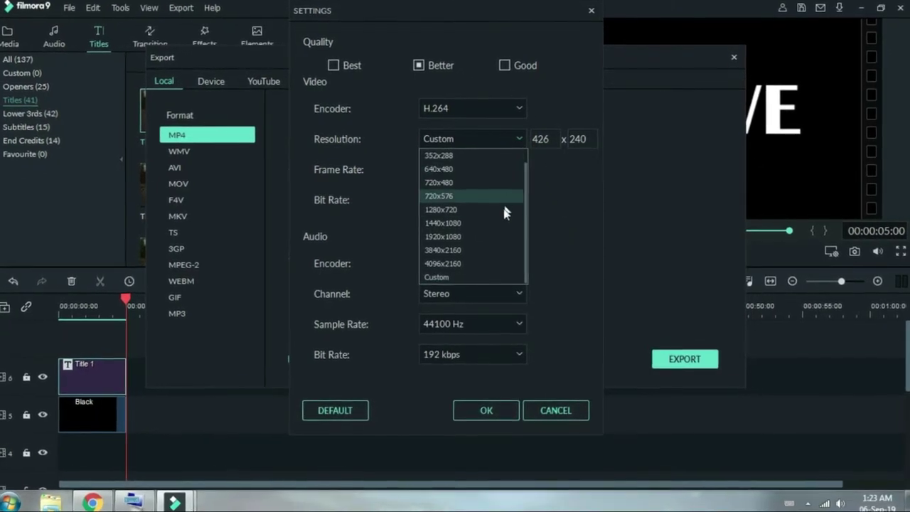
left_click(500, 224)
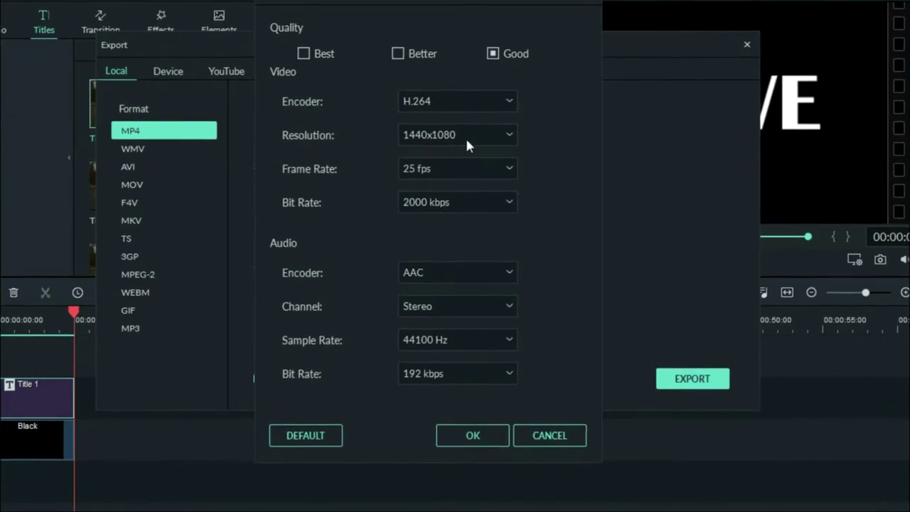
left_click(502, 204)
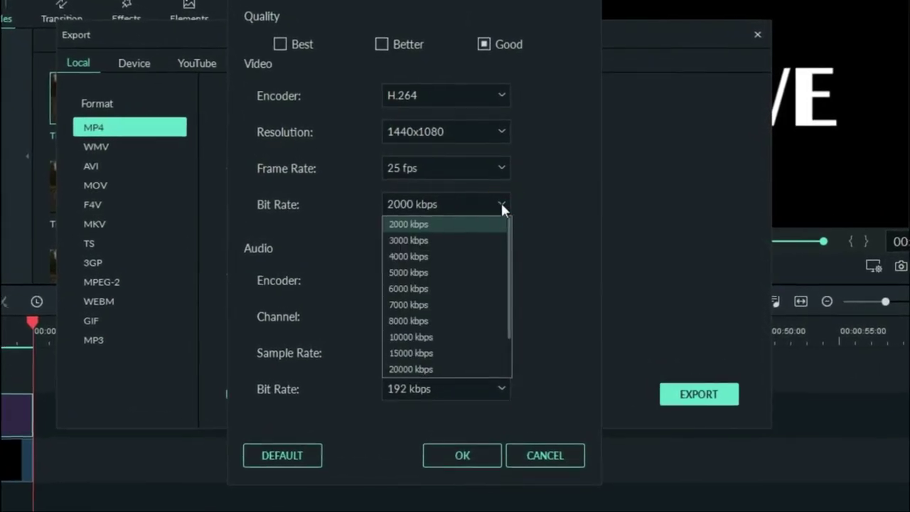
left_click_drag(506, 292, 508, 320)
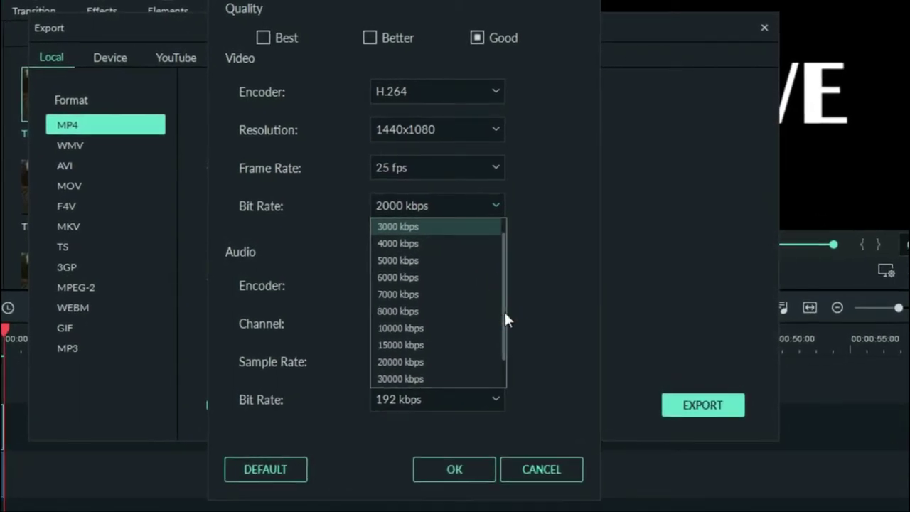
left_click(455, 385)
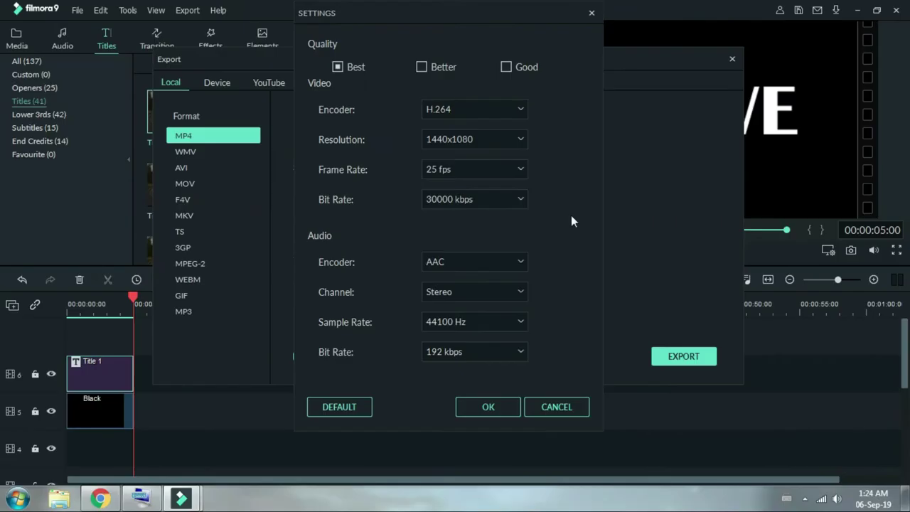
left_click(496, 411)
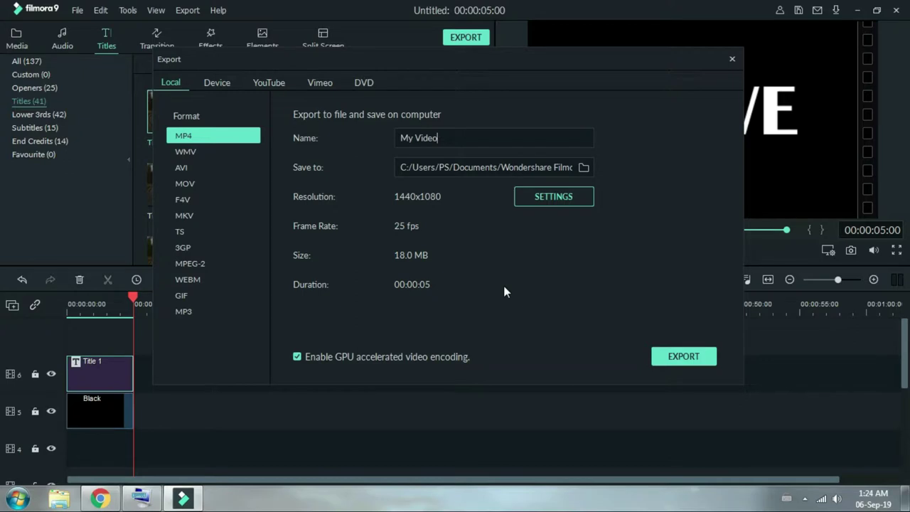
Replace the export file name with LOVE 5.
key("BackSpace")
key("BackSpace")
key("BackSpace")
key("BackSpace")
key("BackSpace")
key("BackSpace")
key("BackSpace")
key("BackSpace")
type("LOVE")
type("5")
Export the video as an MP4 file to the computer and close the export windows.
left_click(679, 358)
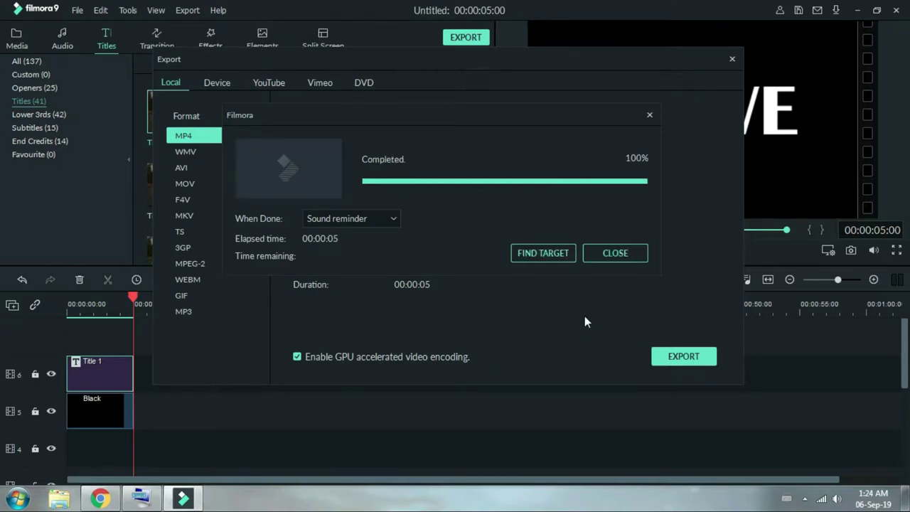
left_click(619, 254)
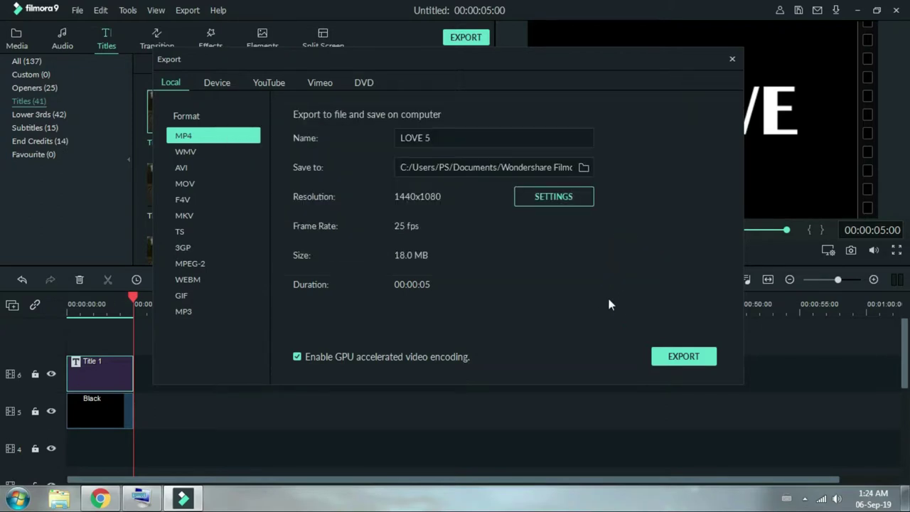
left_click(732, 60)
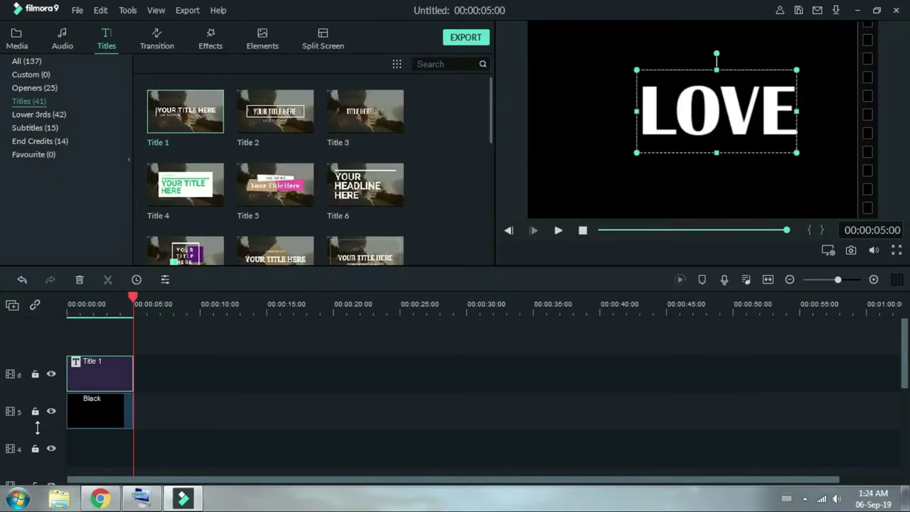
Delete the LOVE title and the Black clip from the timeline.
right_click(101, 376)
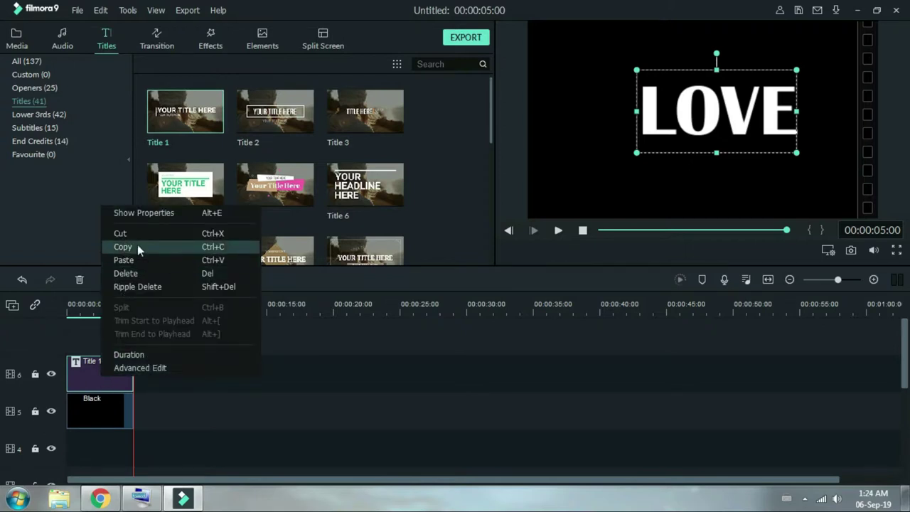
left_click(141, 274)
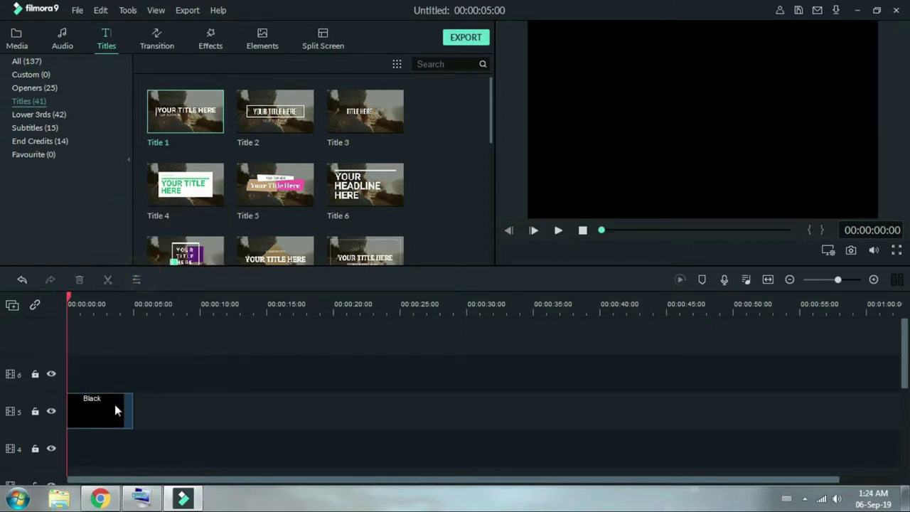
right_click(106, 409)
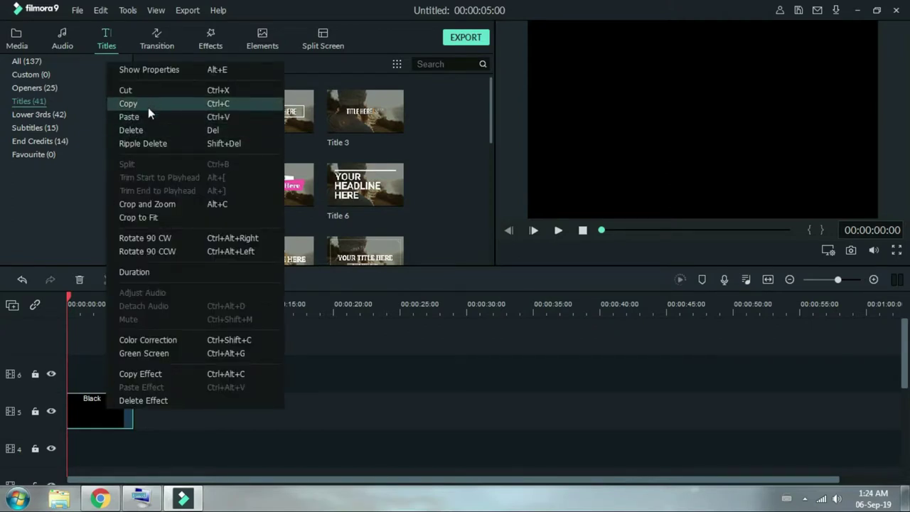
left_click(146, 131)
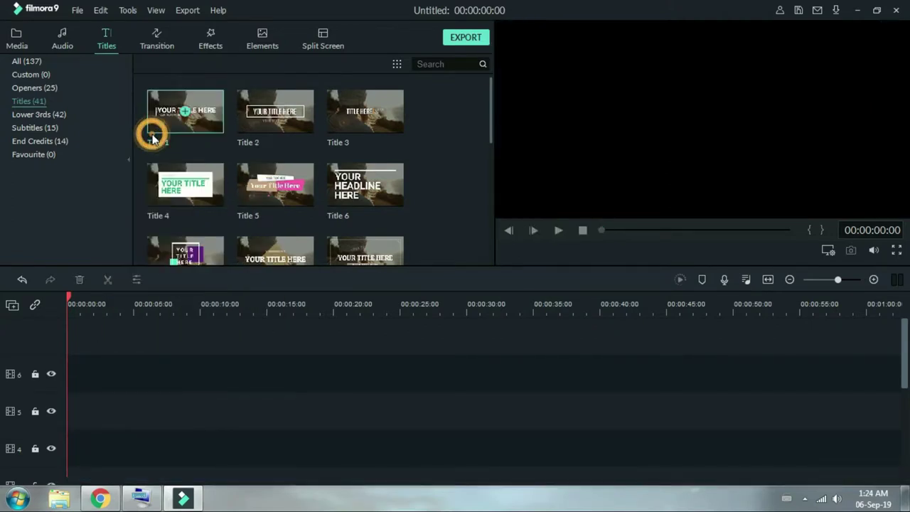
Import the LOVE 5 video into the project media from the Wondershare Filmora 9 Output folder in Documents.
left_click(17, 37)
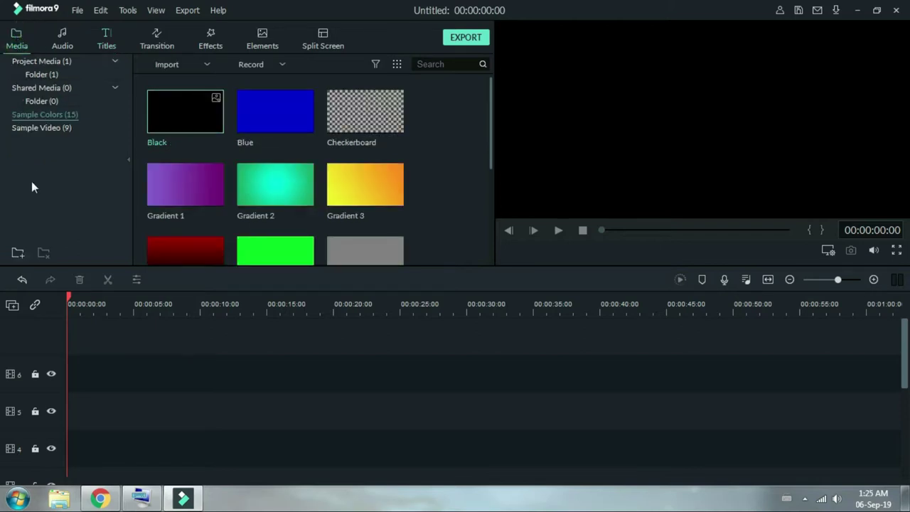
left_click(207, 64)
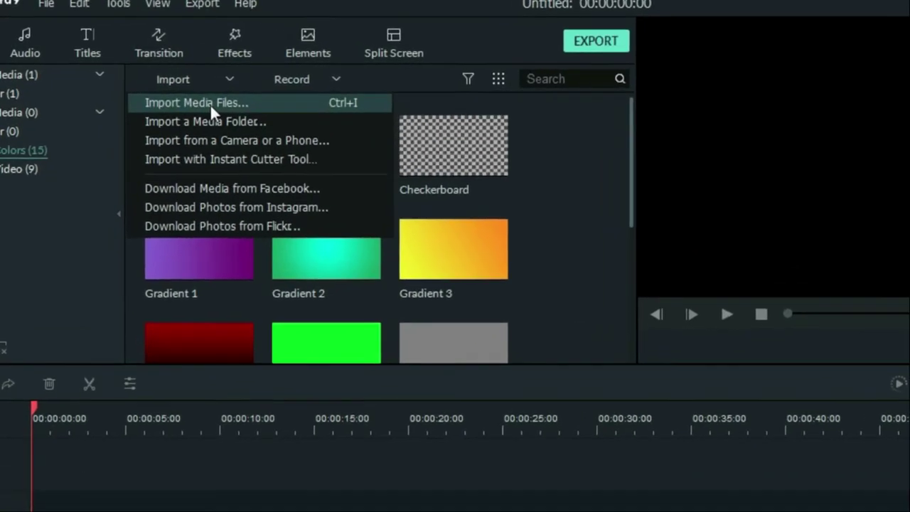
left_click(191, 100)
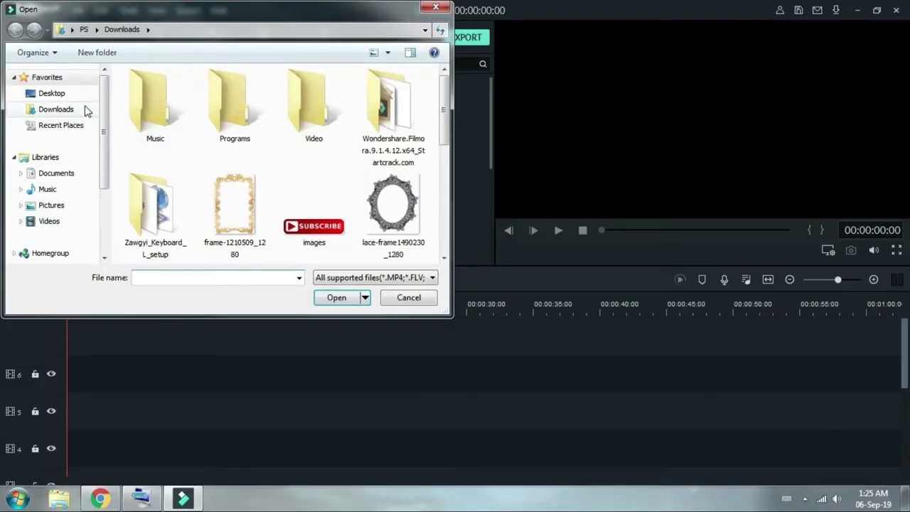
left_click(53, 175)
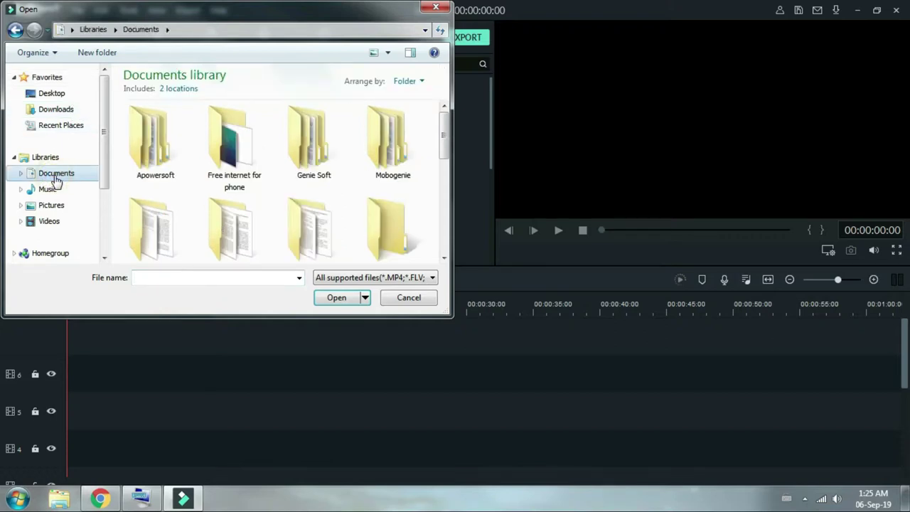
left_click(445, 259)
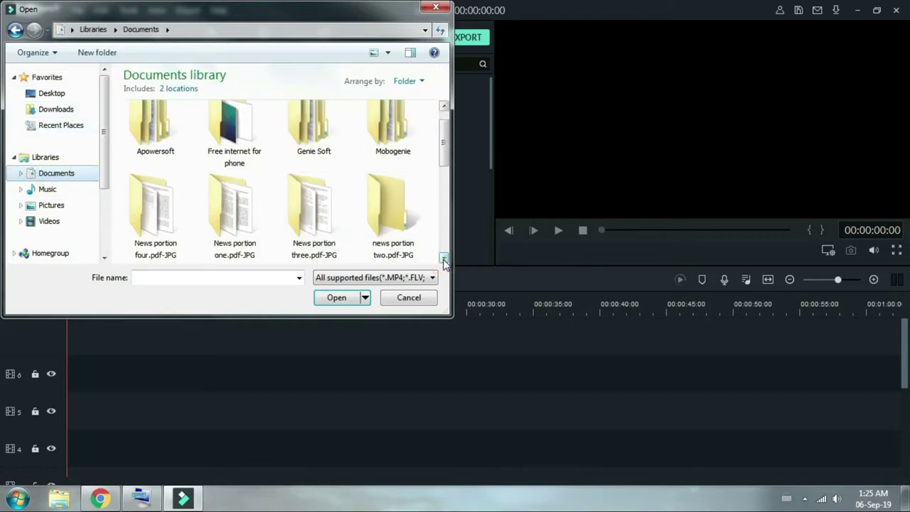
left_click(445, 259)
double_click(395, 220)
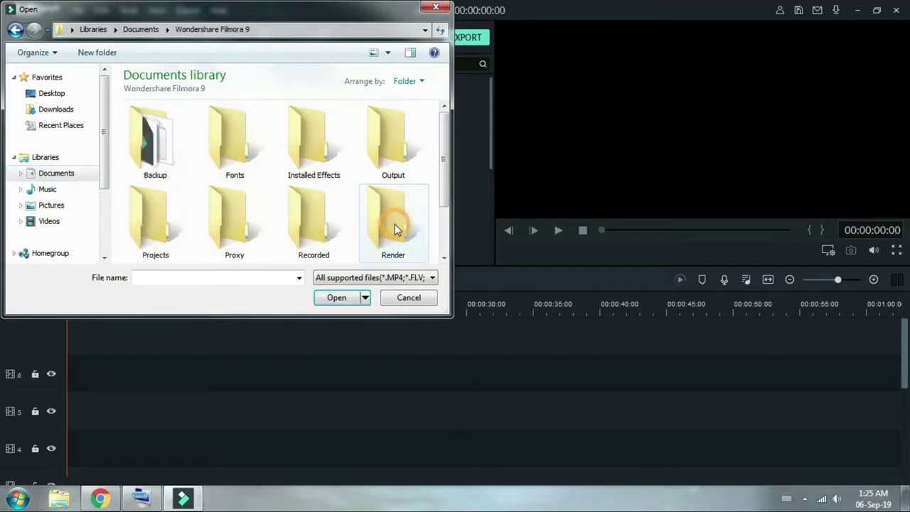
double_click(393, 162)
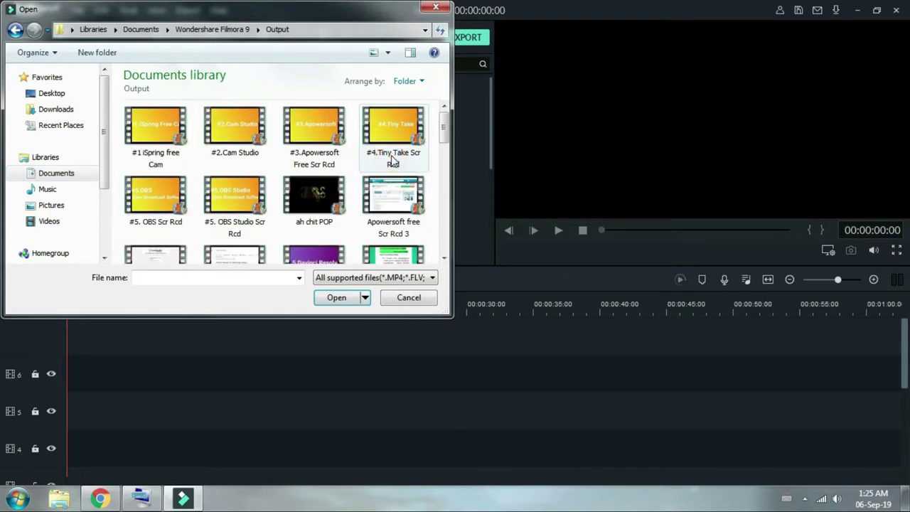
left_click_drag(447, 137, 446, 181)
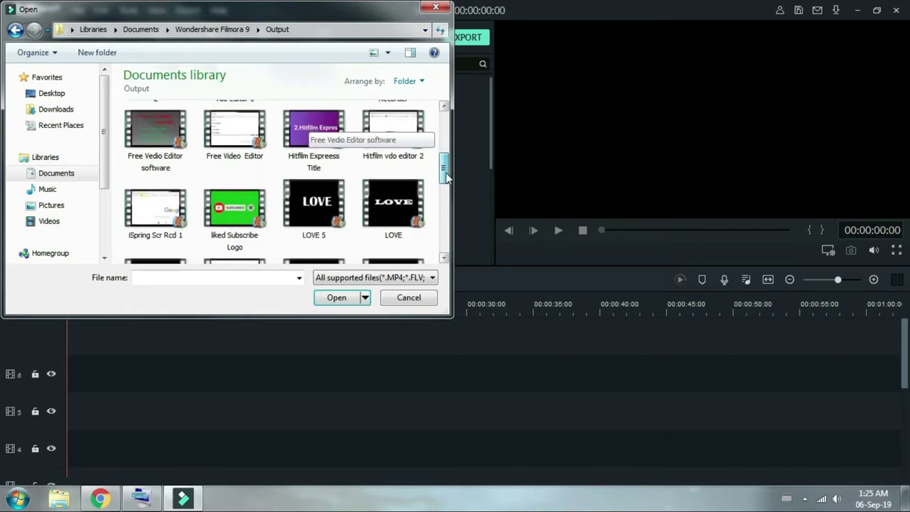
left_click(321, 200)
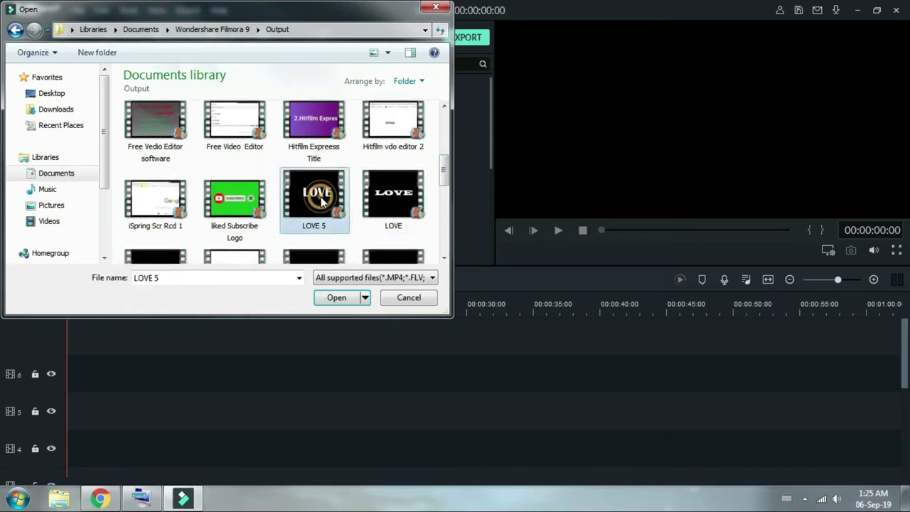
left_click(337, 298)
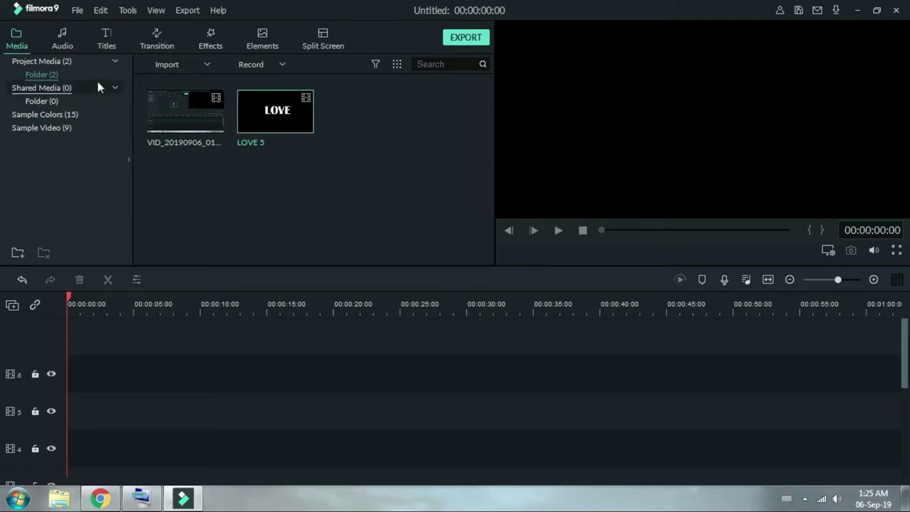
Import the Ocean_Waves_slow_motion_videvo.mov44965.webm video from the Downloads folder into the project media.
left_click(207, 65)
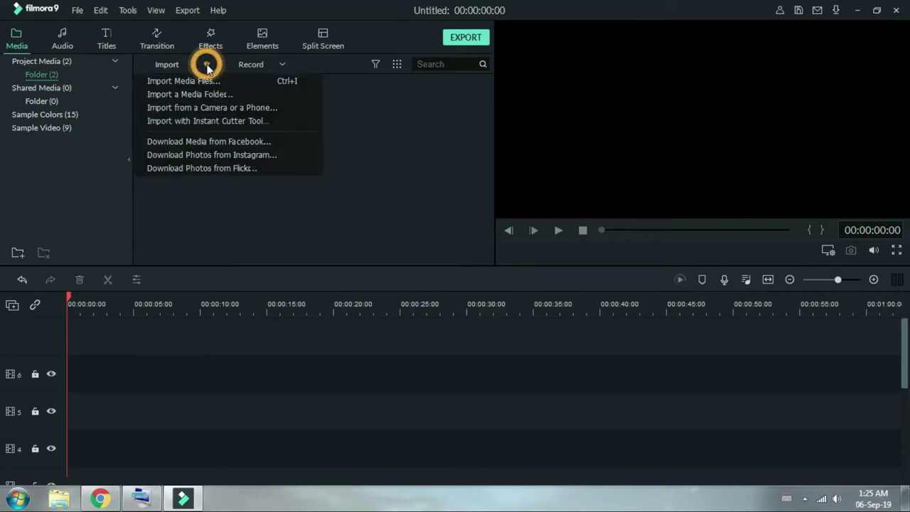
left_click(199, 78)
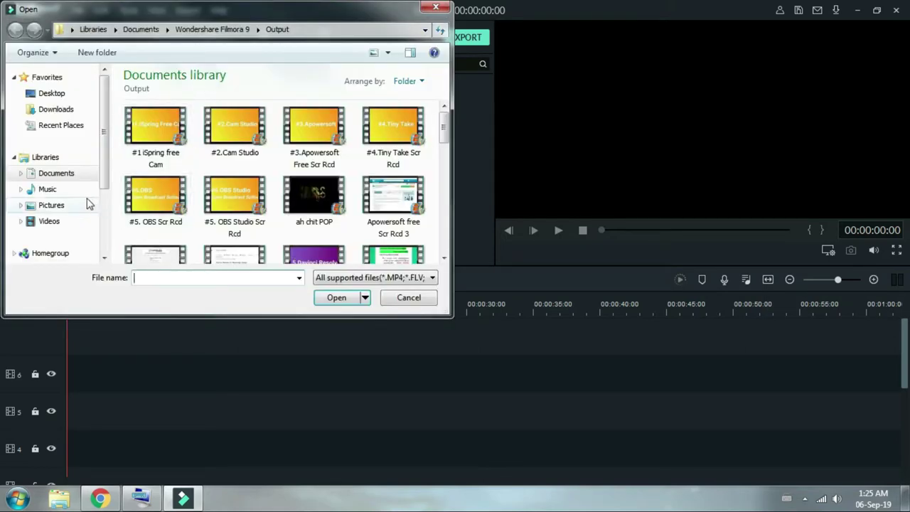
left_click(71, 111)
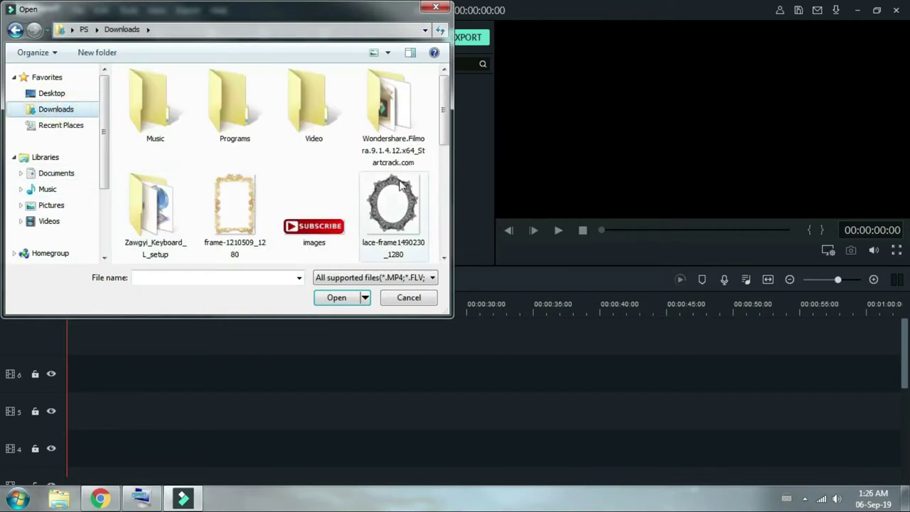
left_click(446, 141)
left_click_drag(446, 141, 446, 193)
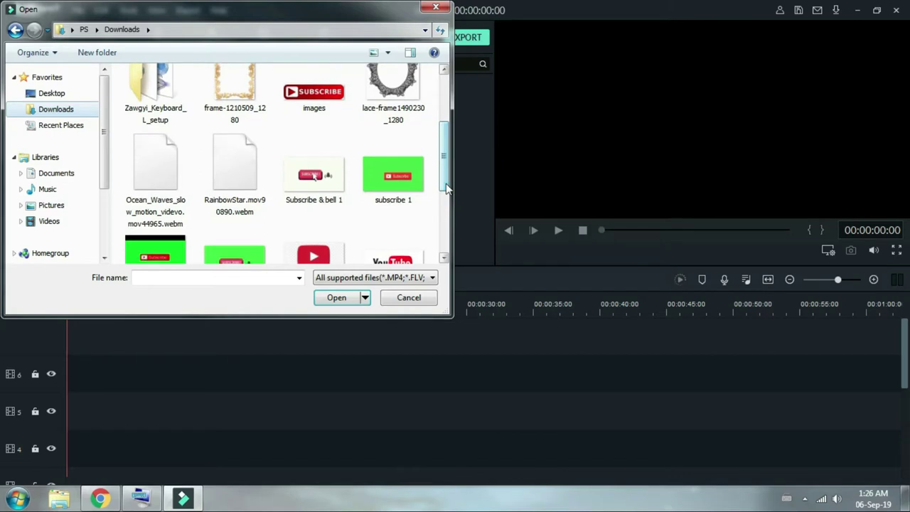
left_click(161, 167)
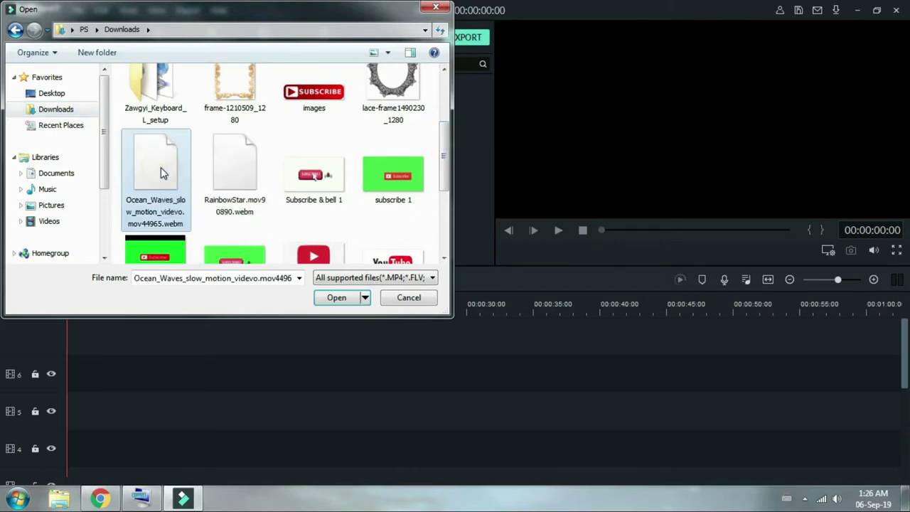
left_click(354, 298)
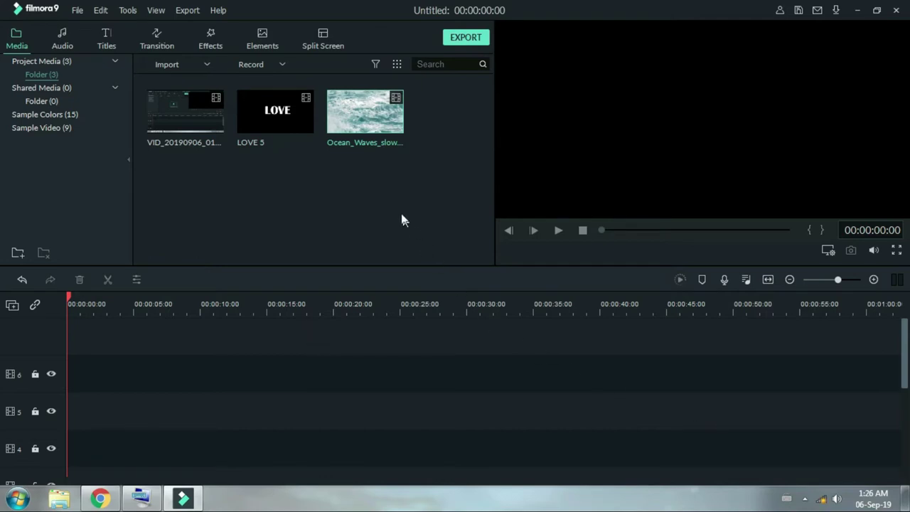
Place the Ocean_Waves clip at the start of track 6 and the LOVE 5 clip on the track directly above it.
mouse_move(384, 121)
left_click_drag(384, 124, 77, 371)
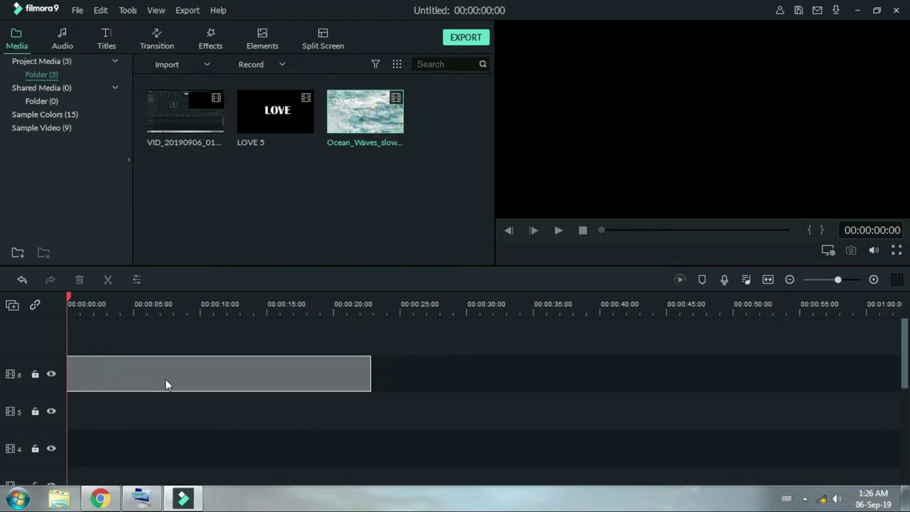
left_click_drag(302, 122, 273, 249)
left_click_drag(194, 325, 123, 332)
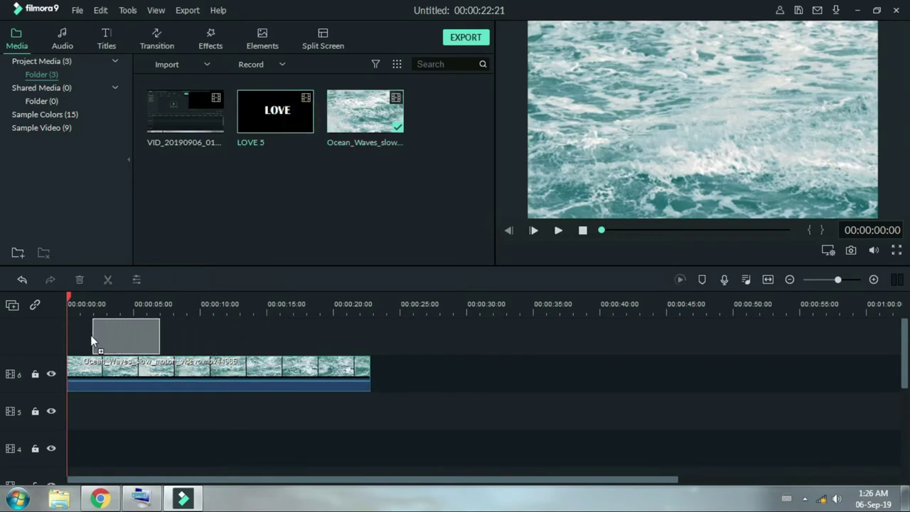
Trim the end of the Ocean_Waves clip to 00:00:05:00 to match the LOVE 5 clip, and play the timeline preview.
left_click_drag(173, 424, 172, 425)
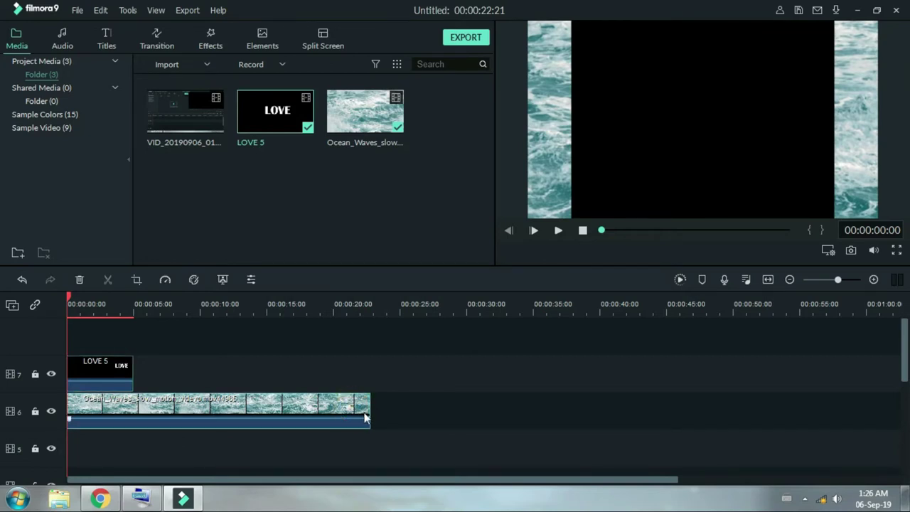
left_click_drag(369, 407, 133, 405)
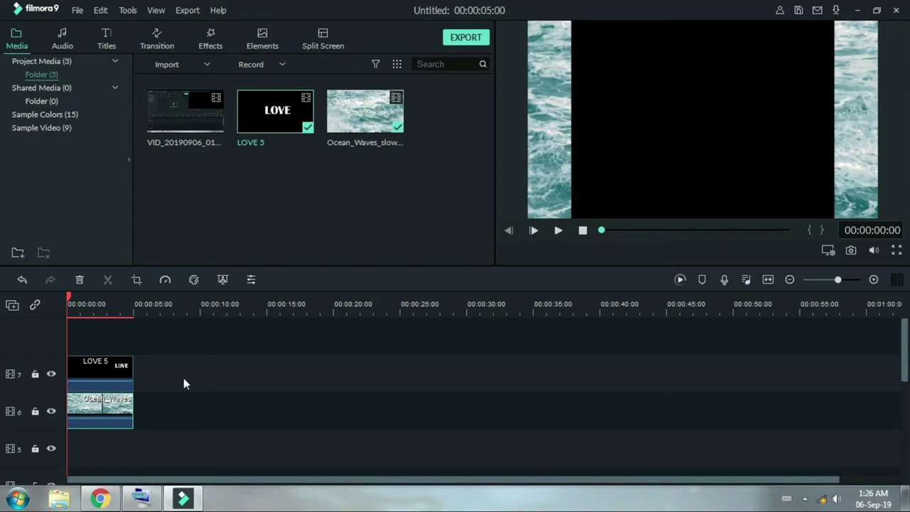
left_click(558, 231)
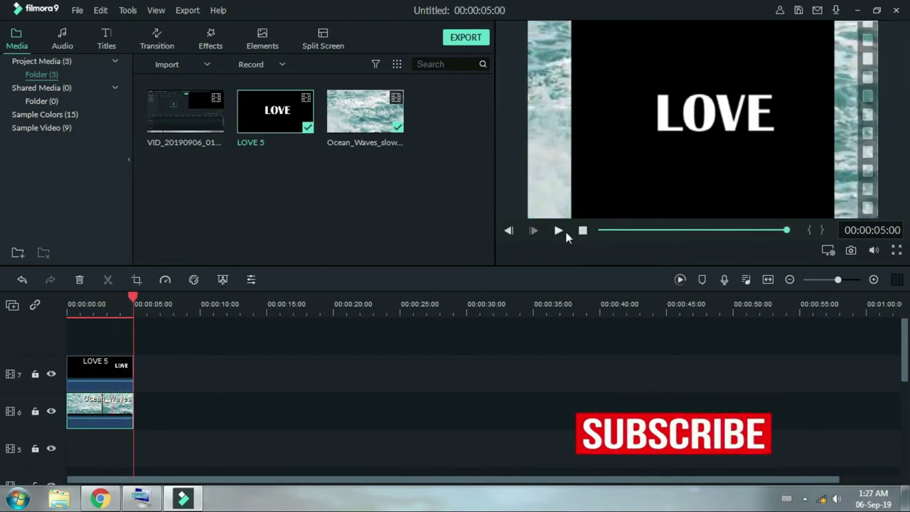
left_click(582, 230)
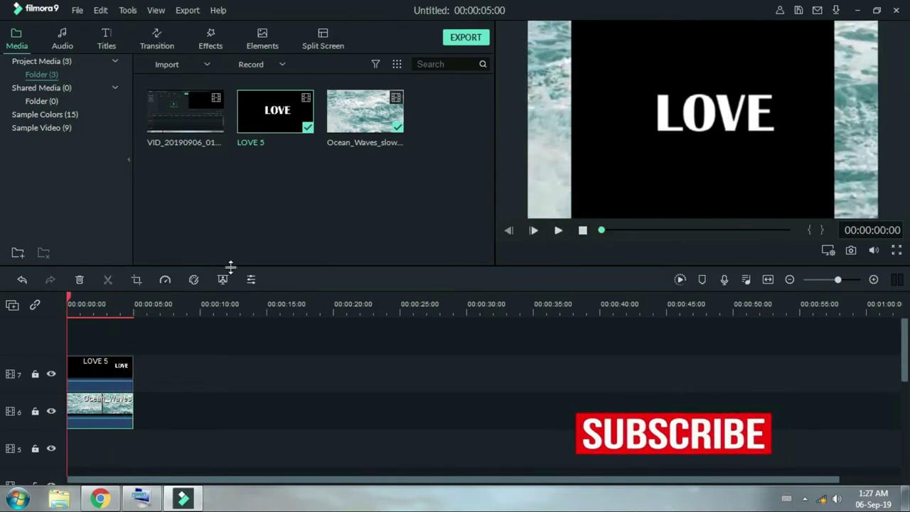
In the LOVE 5 clip's compositing settings, try the Darken blending mode and then set the mode to Multiply.
double_click(110, 370)
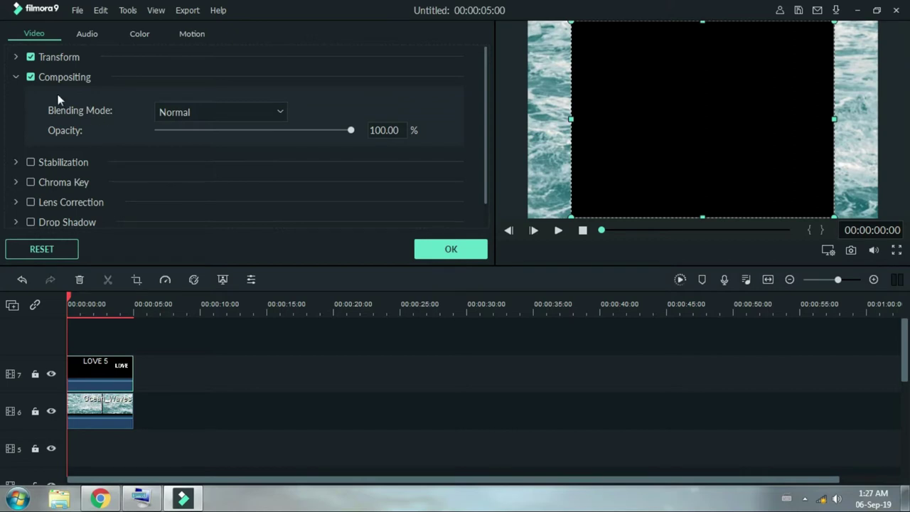
left_click(15, 77)
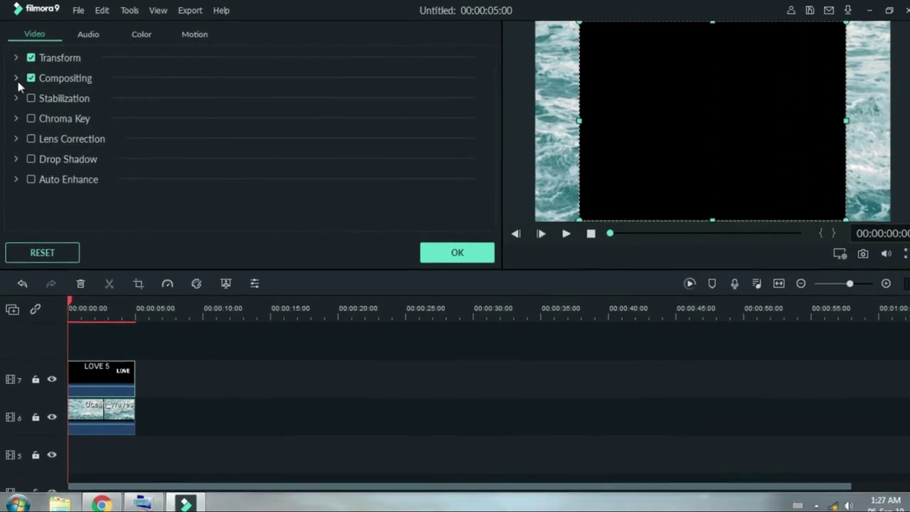
left_click(16, 78)
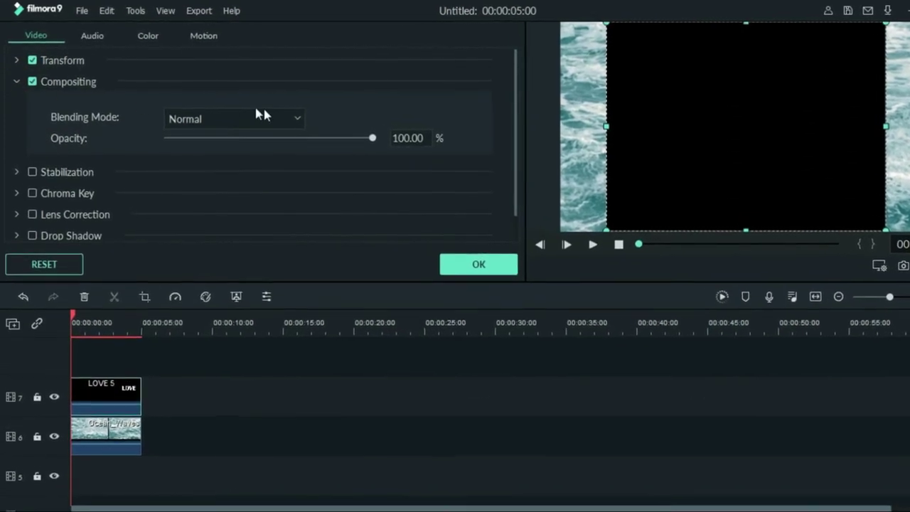
left_click(306, 123)
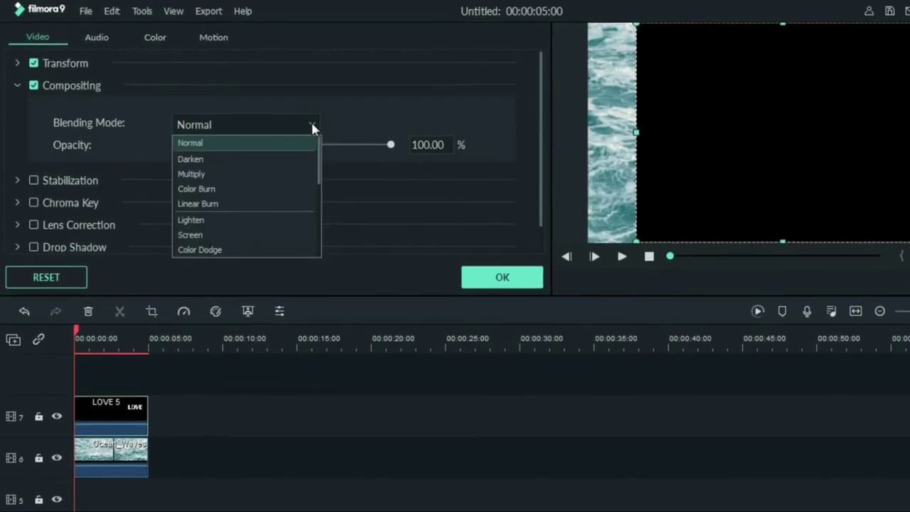
left_click(299, 163)
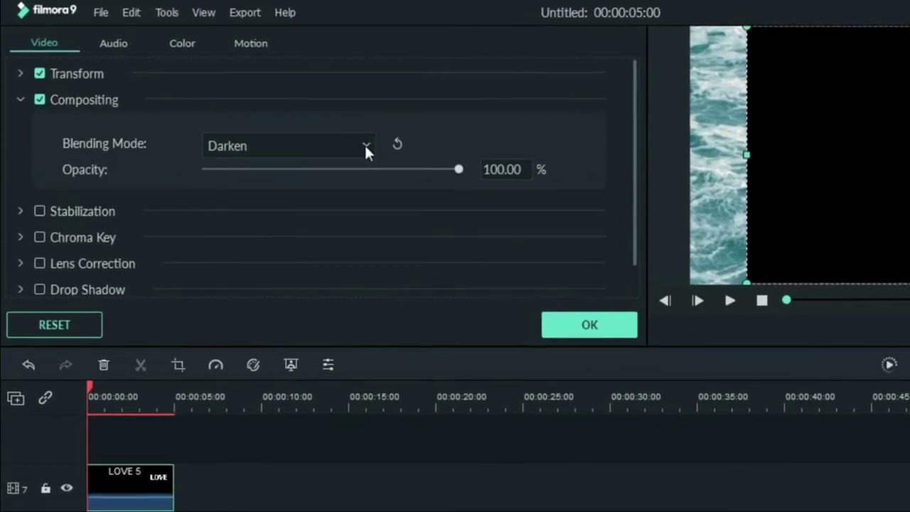
left_click(356, 141)
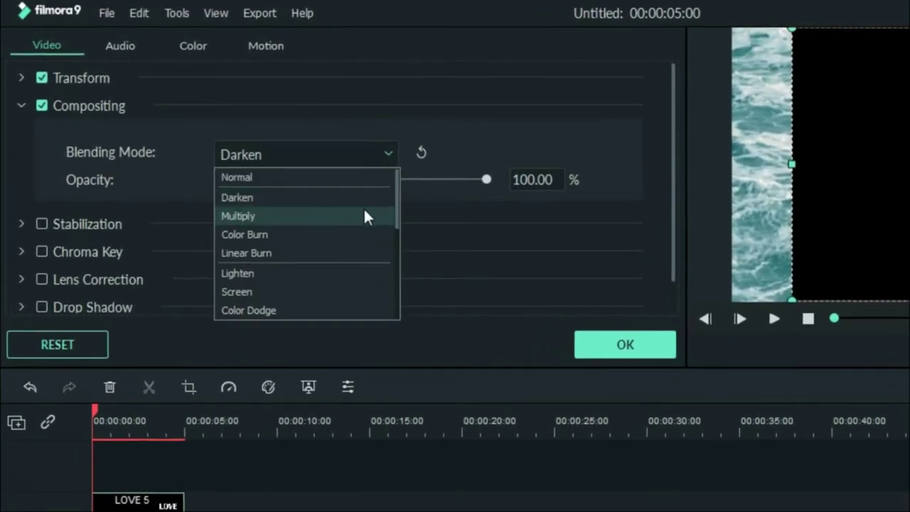
left_click(359, 209)
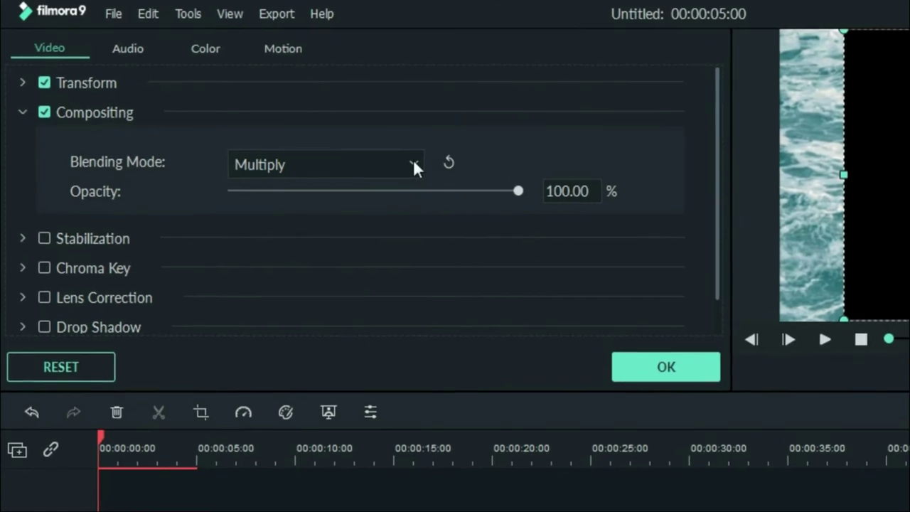
left_click(399, 160)
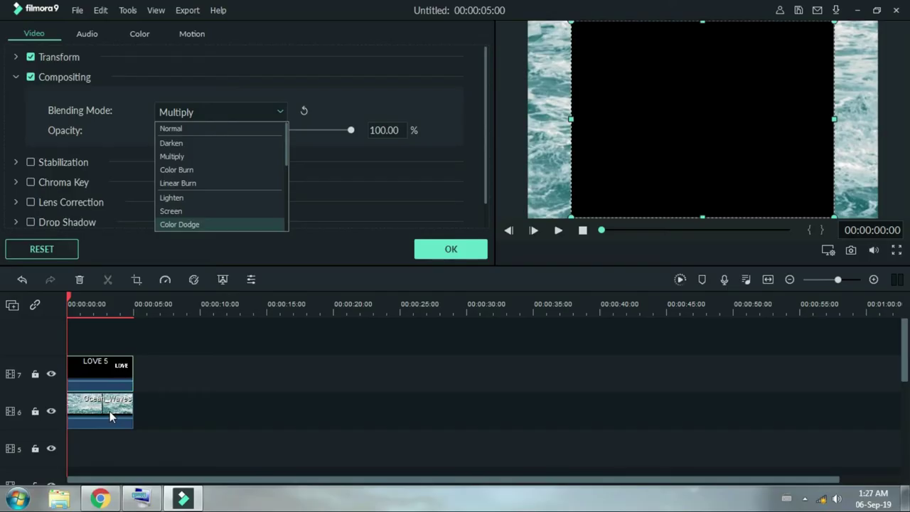
left_click(183, 511)
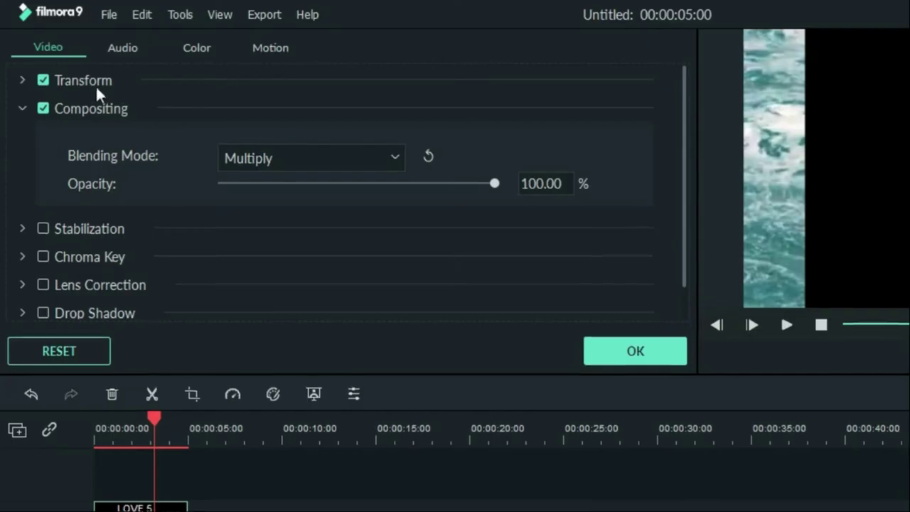
Scale the LOVE 5 clip to 237.24% and reposition it in the frame at X -34.1, Y 0.0.
left_click(21, 77)
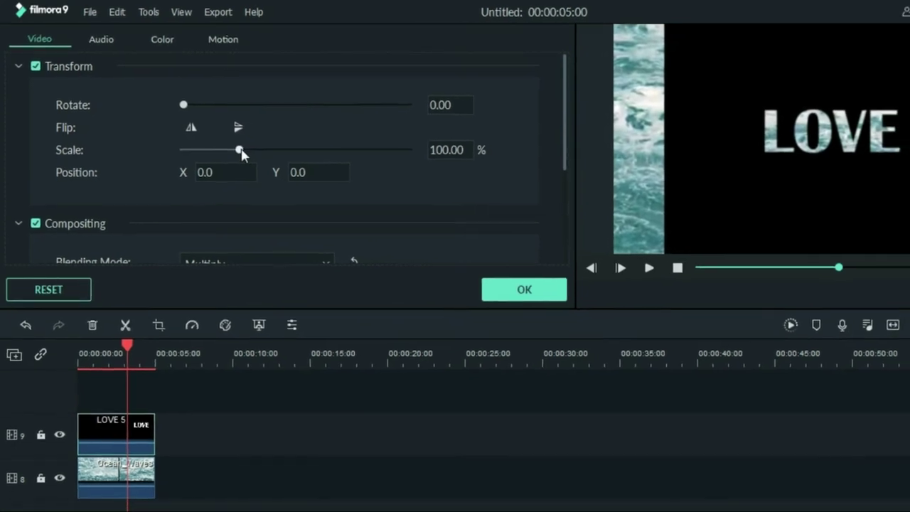
left_click_drag(250, 155, 273, 137)
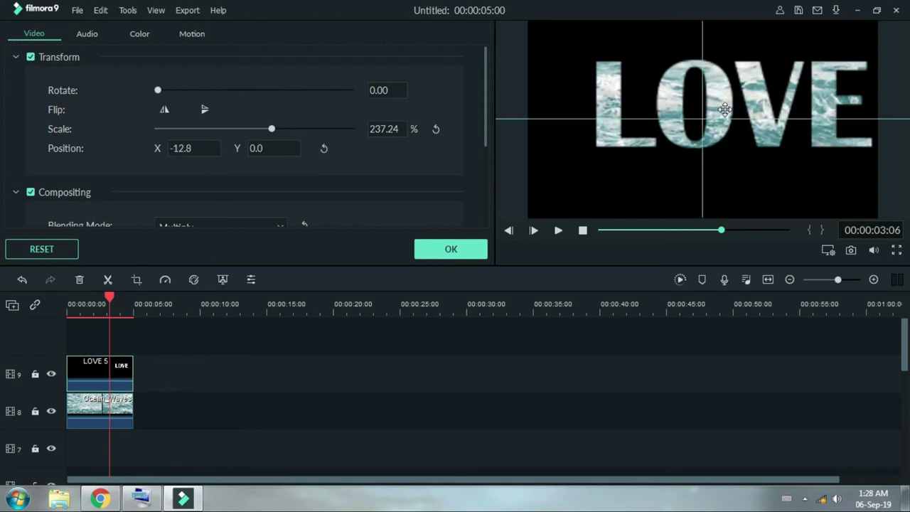
left_click_drag(724, 109, 713, 111)
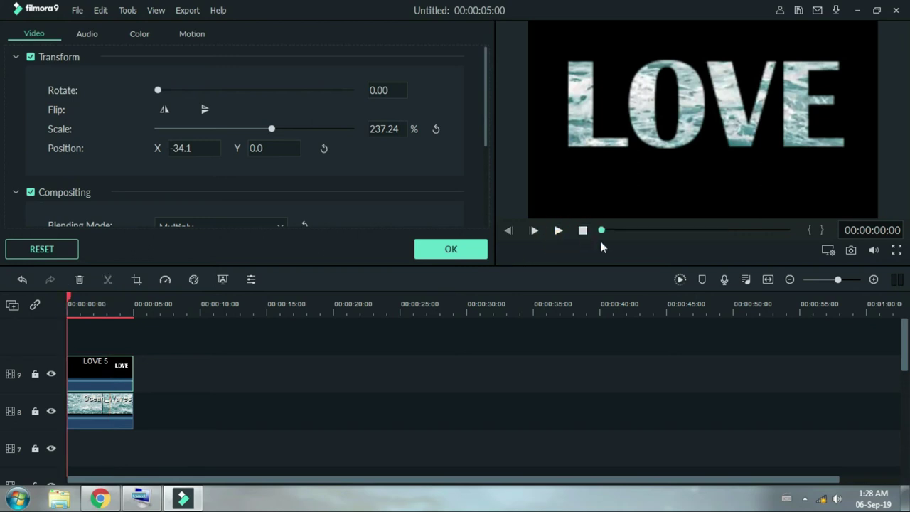
Play the blended LOVE clip from the start of the timeline and apply its video settings.
key("space")
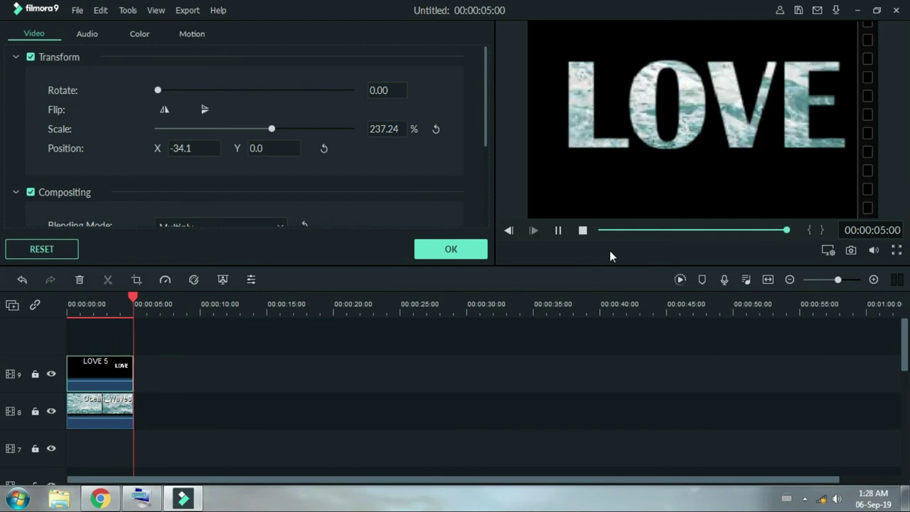
left_click(558, 231)
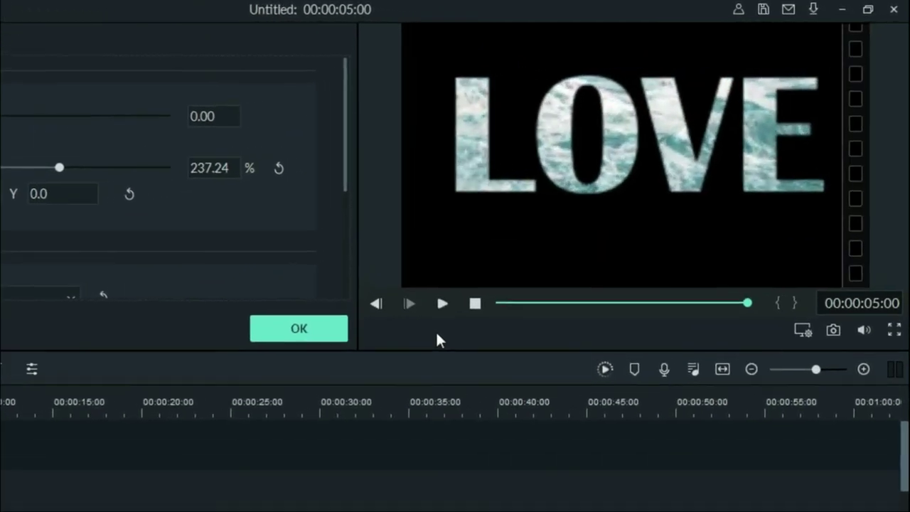
left_click(327, 321)
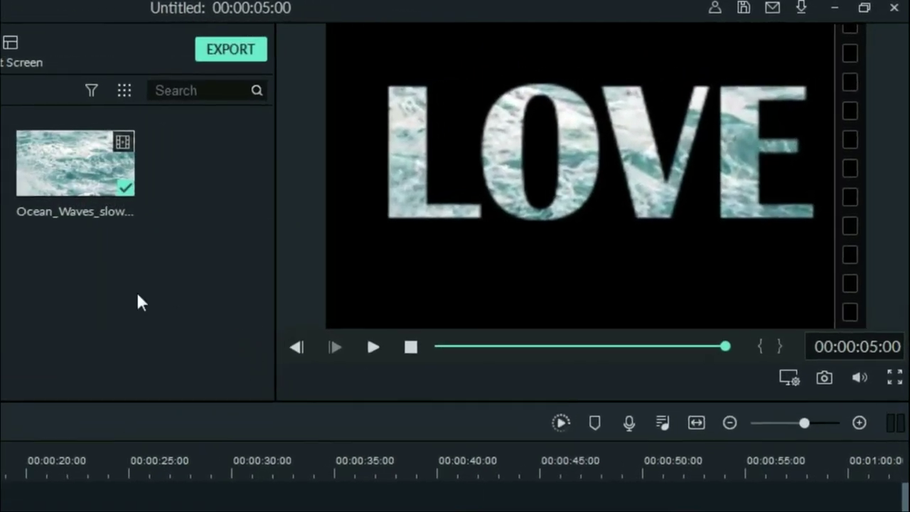